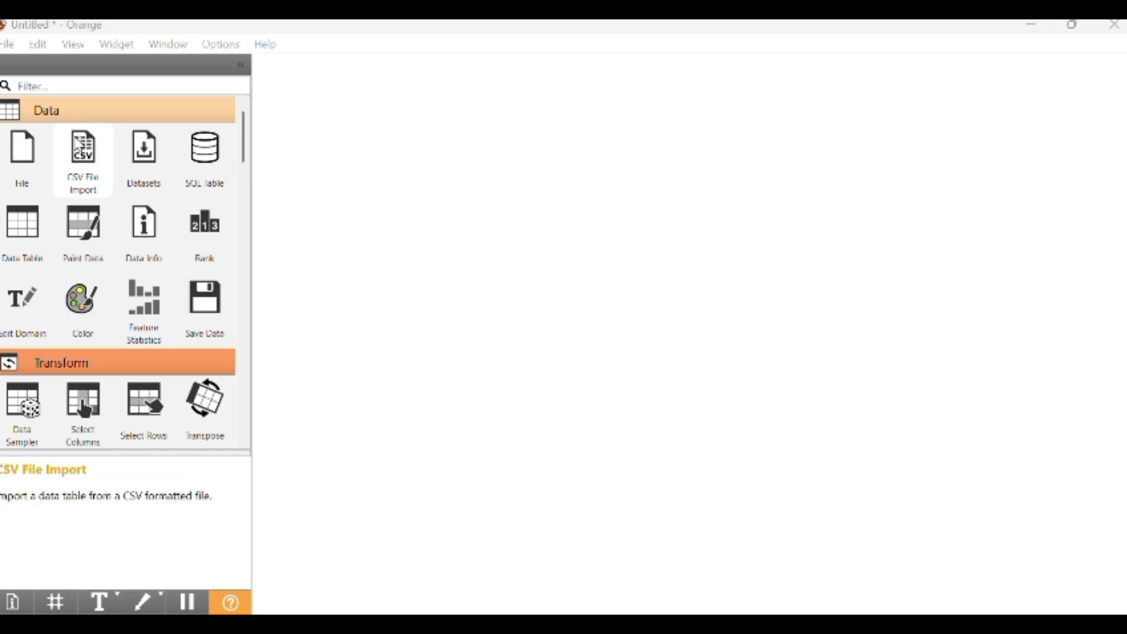
# Add a File widget and load the "data 50 siswa" file from the Downloads folder into it
pyautogui.click(39, 172)
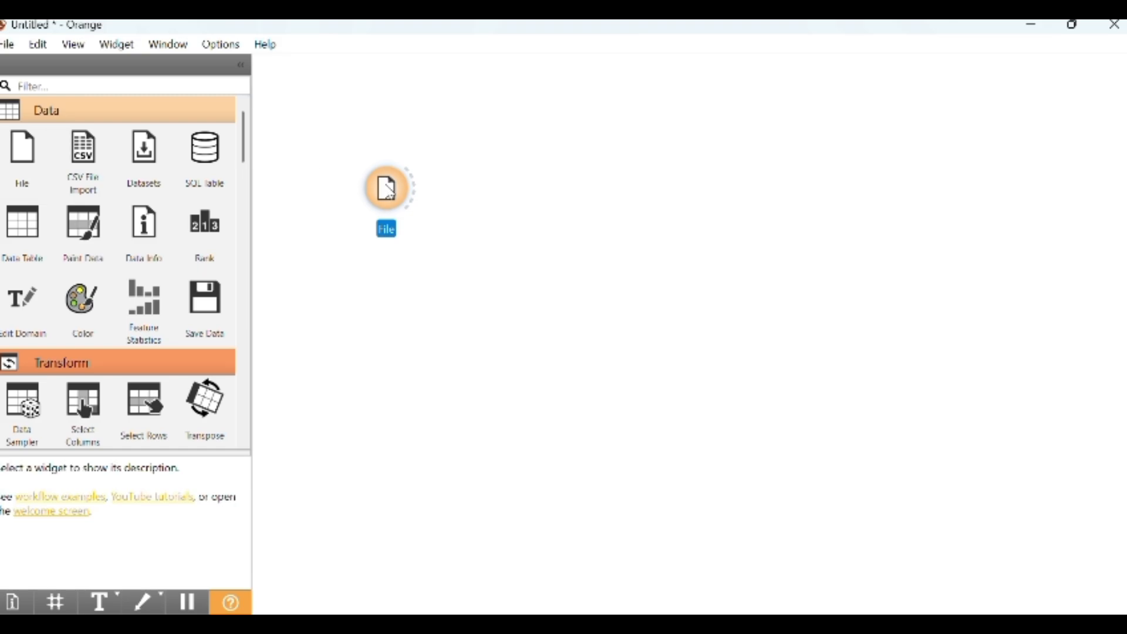
pyautogui.doubleClick(390, 189)
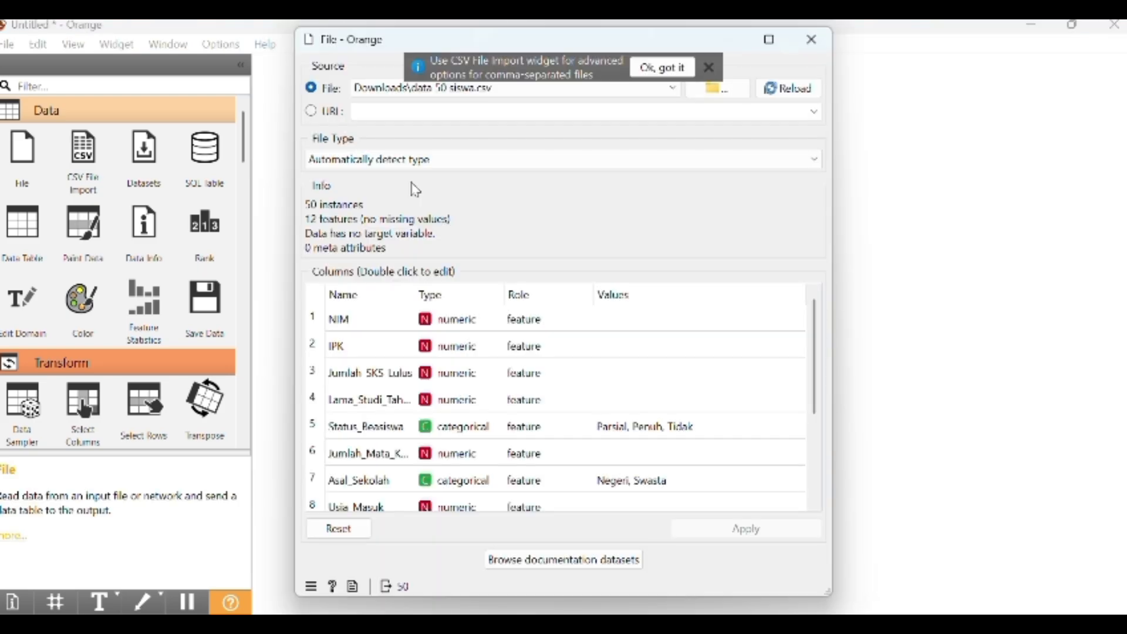
pyautogui.click(747, 97)
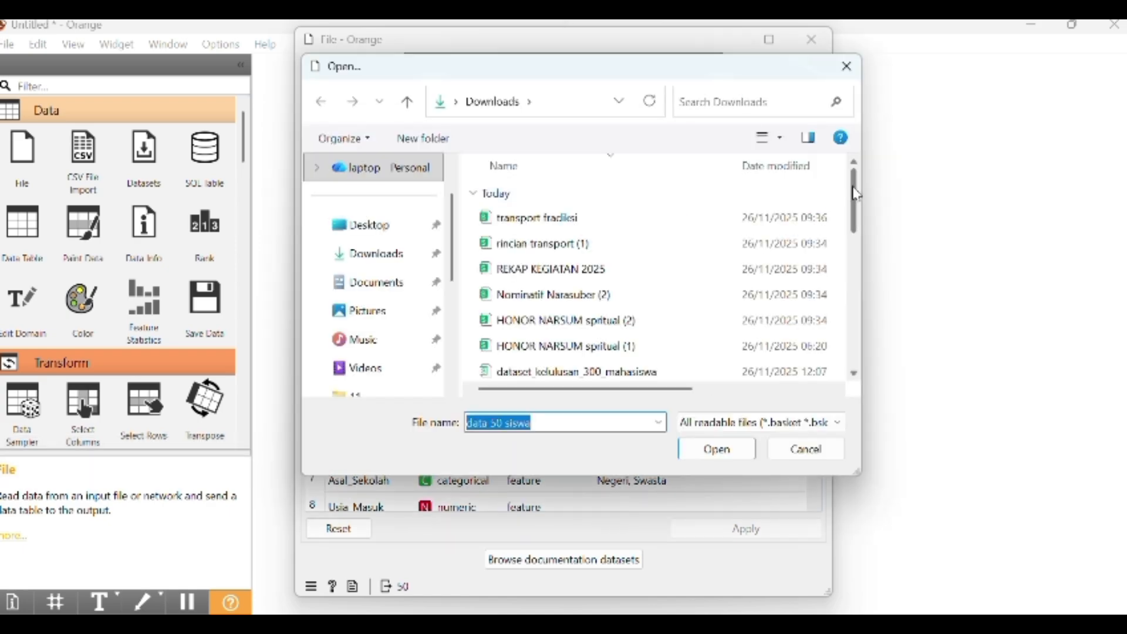
pyautogui.moveTo(857, 195); pyautogui.dragTo(851, 243)
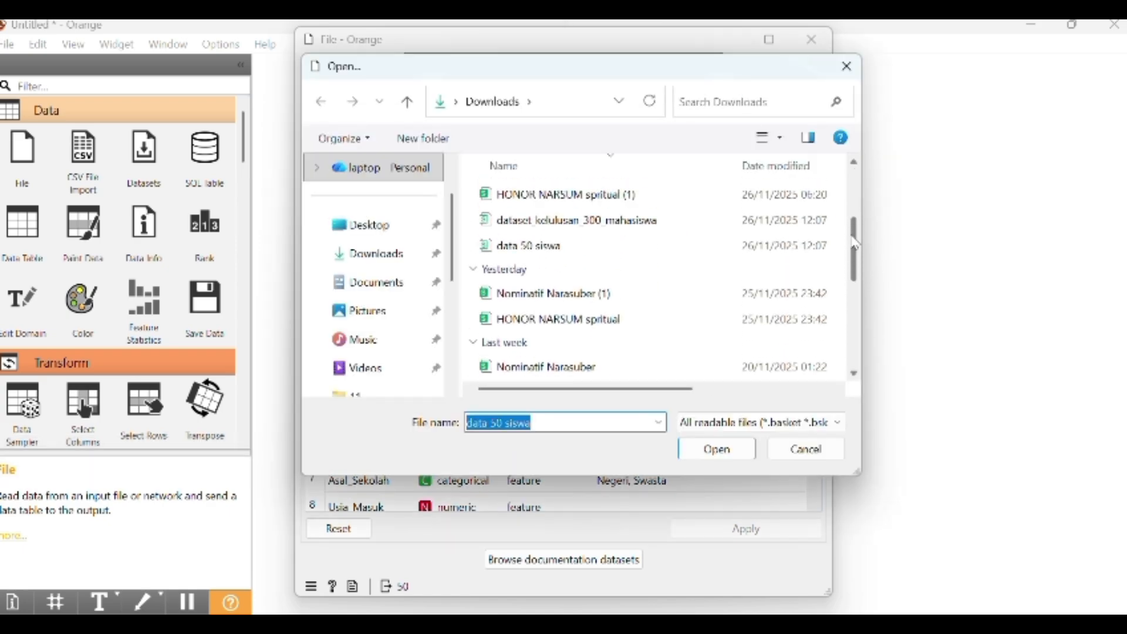
pyautogui.click(742, 251)
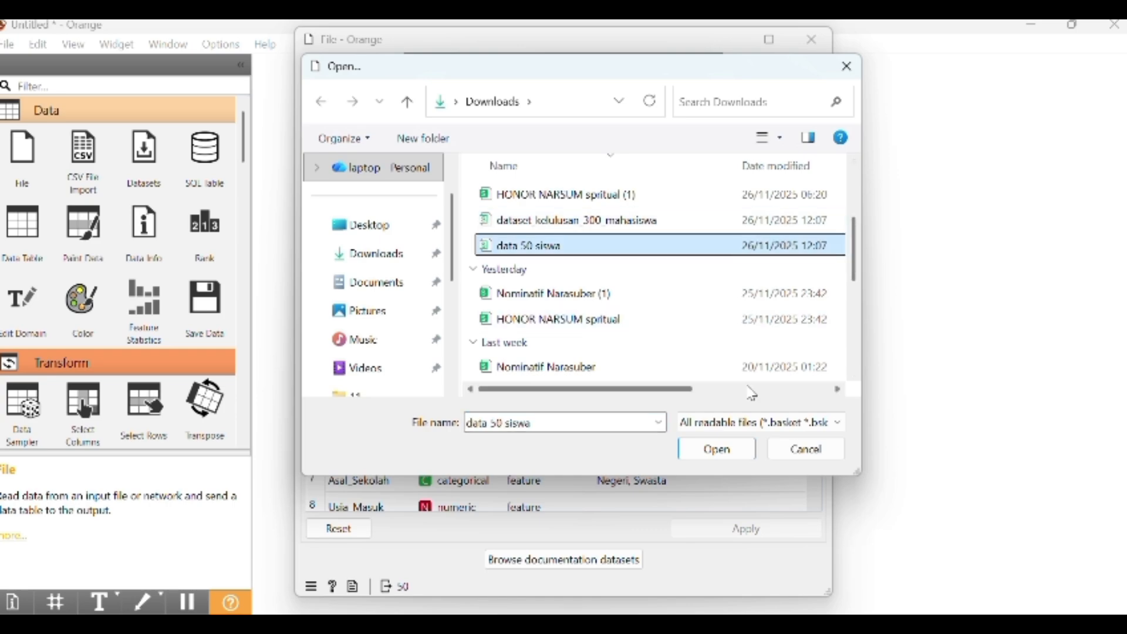
pyautogui.click(718, 450)
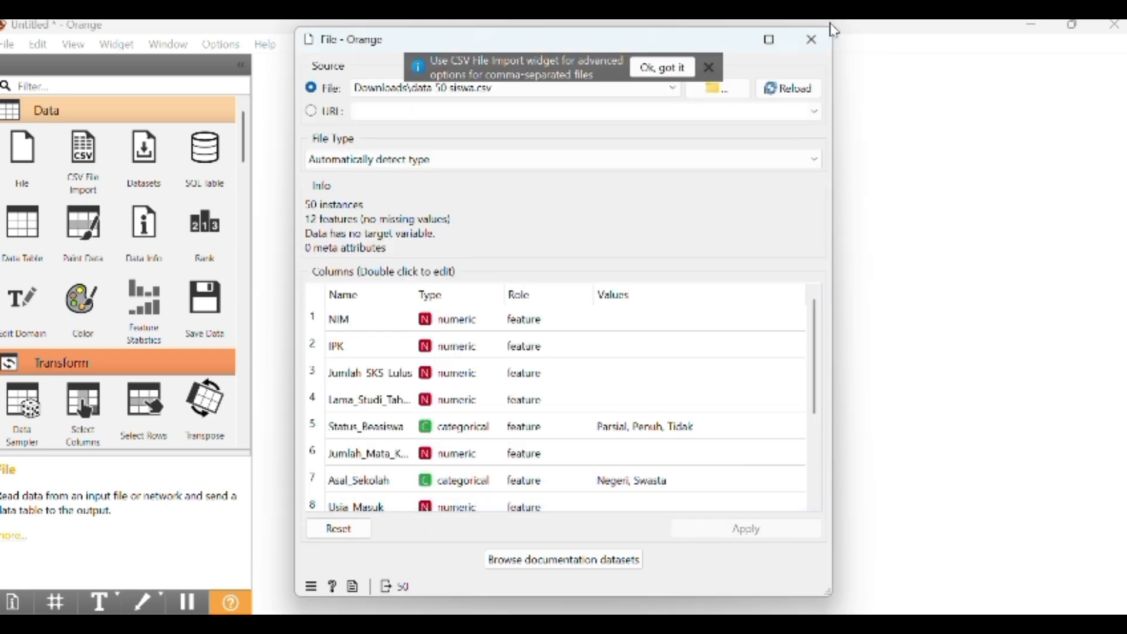
pyautogui.click(813, 45)
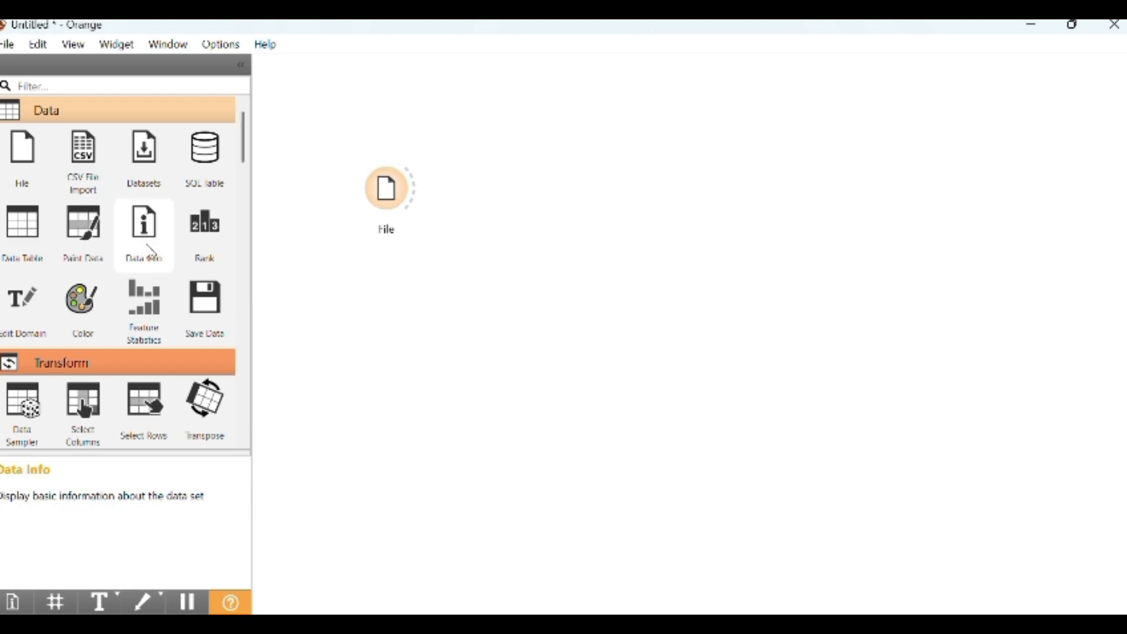
# Add a Data Table widget linked from File and open it to view the loaded dataset
pyautogui.click(26, 243)
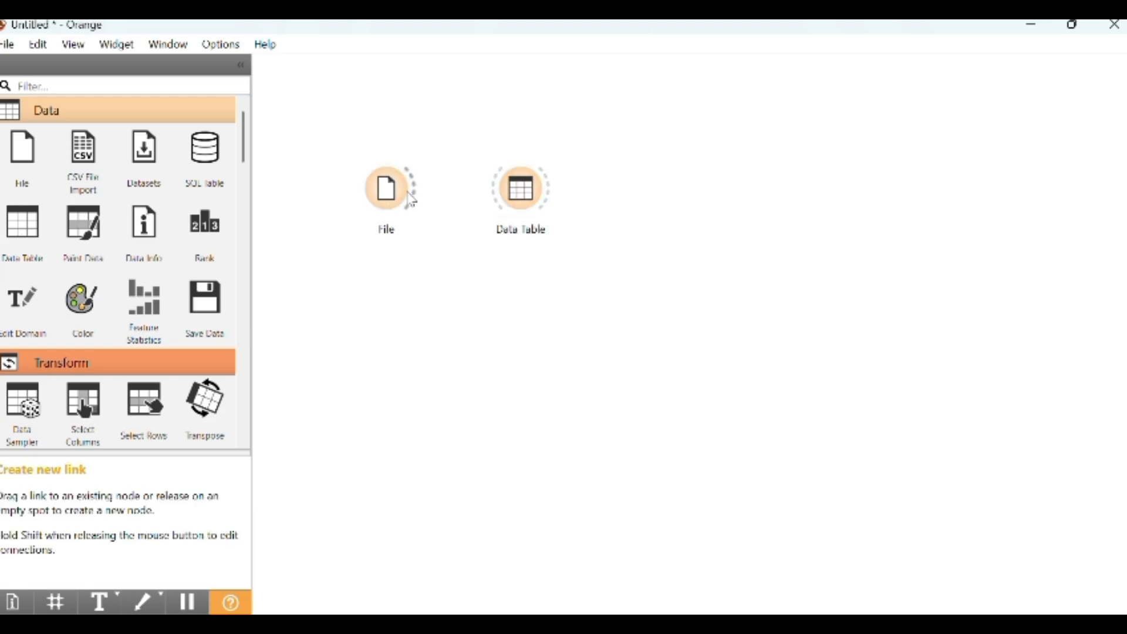
pyautogui.moveTo(411, 200); pyautogui.dragTo(497, 196)
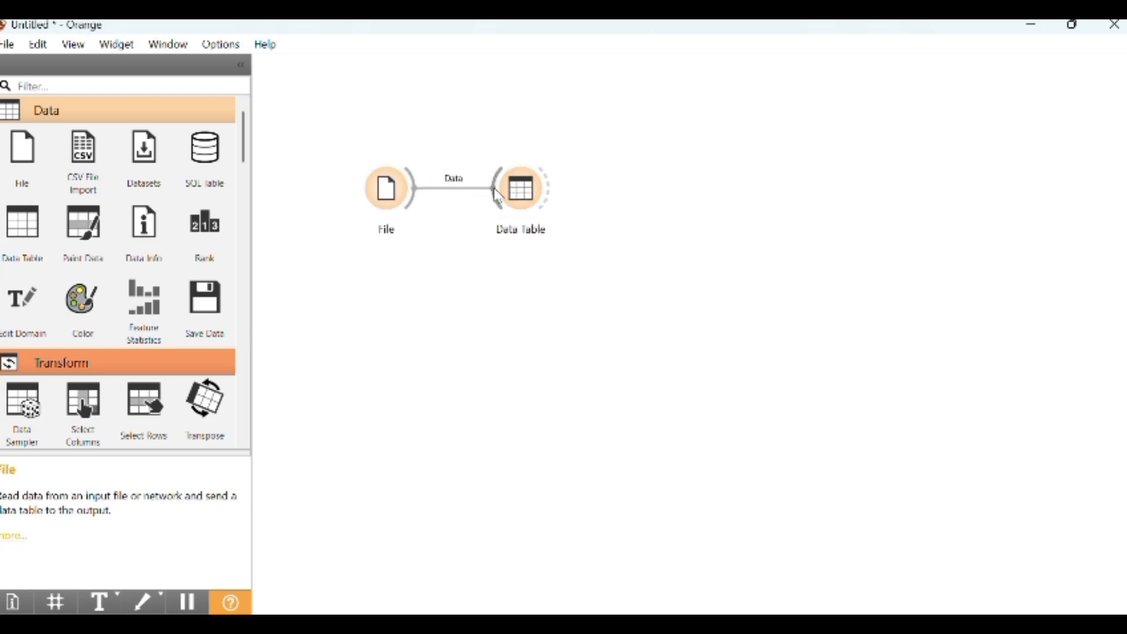
pyautogui.click(526, 195)
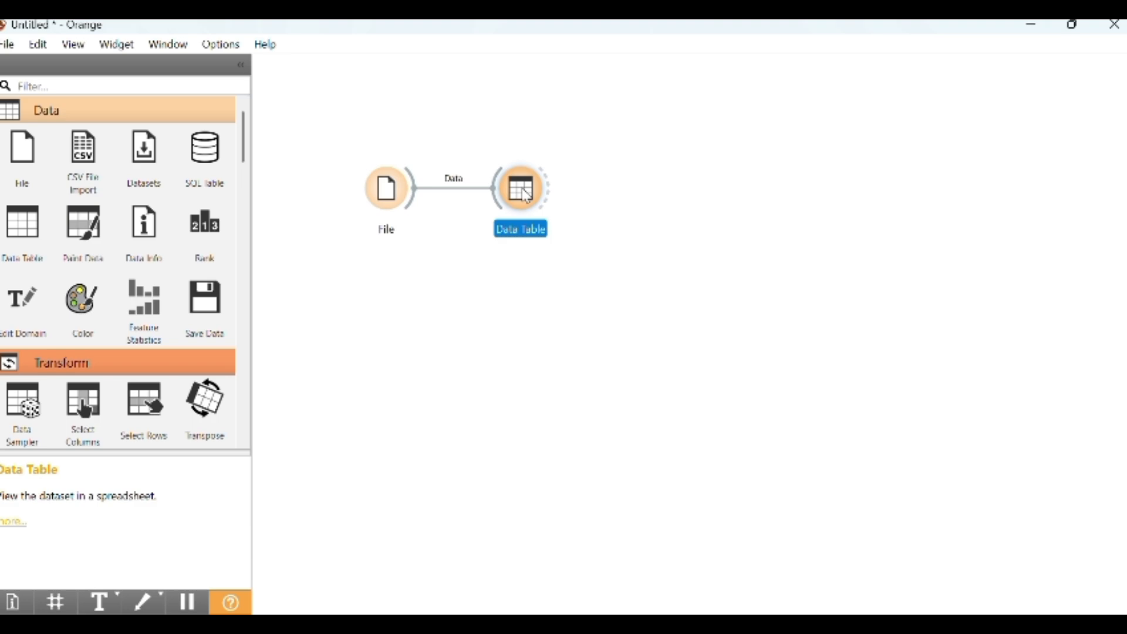
pyautogui.doubleClick(526, 195)
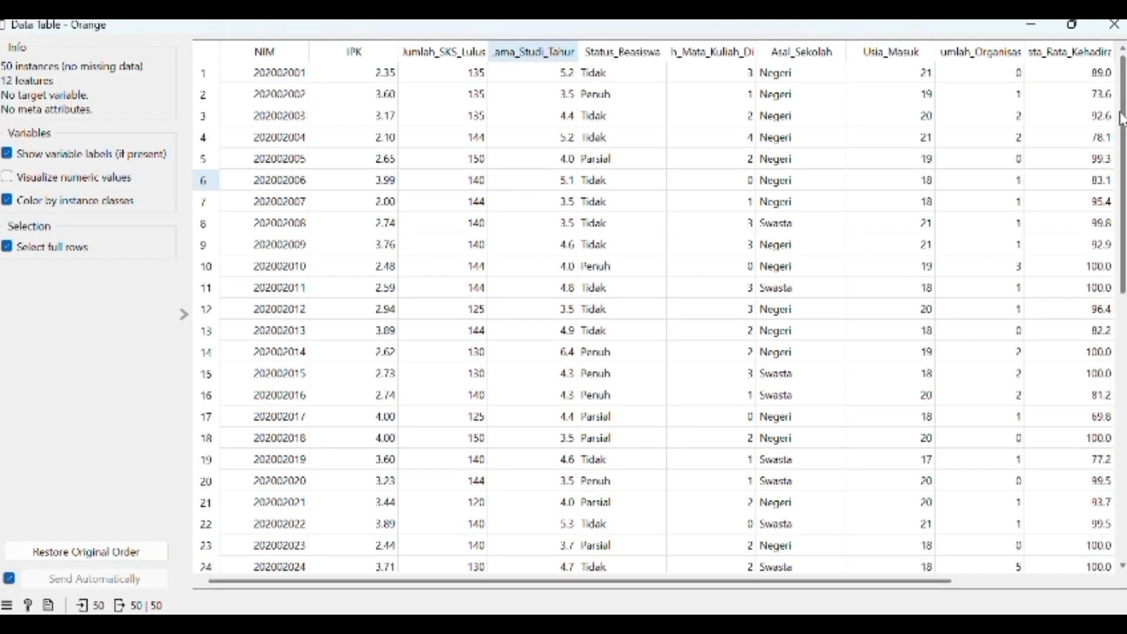
pyautogui.moveTo(1123, 119)
pyautogui.mouseDown()
pyautogui.moveTo(1104, 261)
pyautogui.moveTo(1112, 112)
pyautogui.mouseUp()
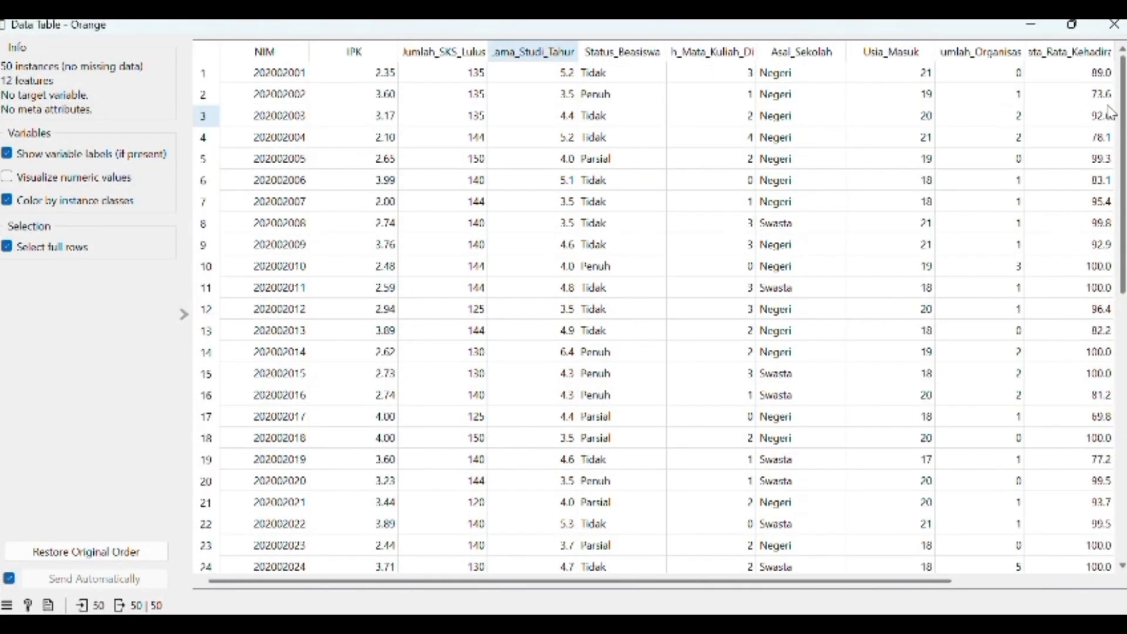
pyautogui.click(1114, 25)
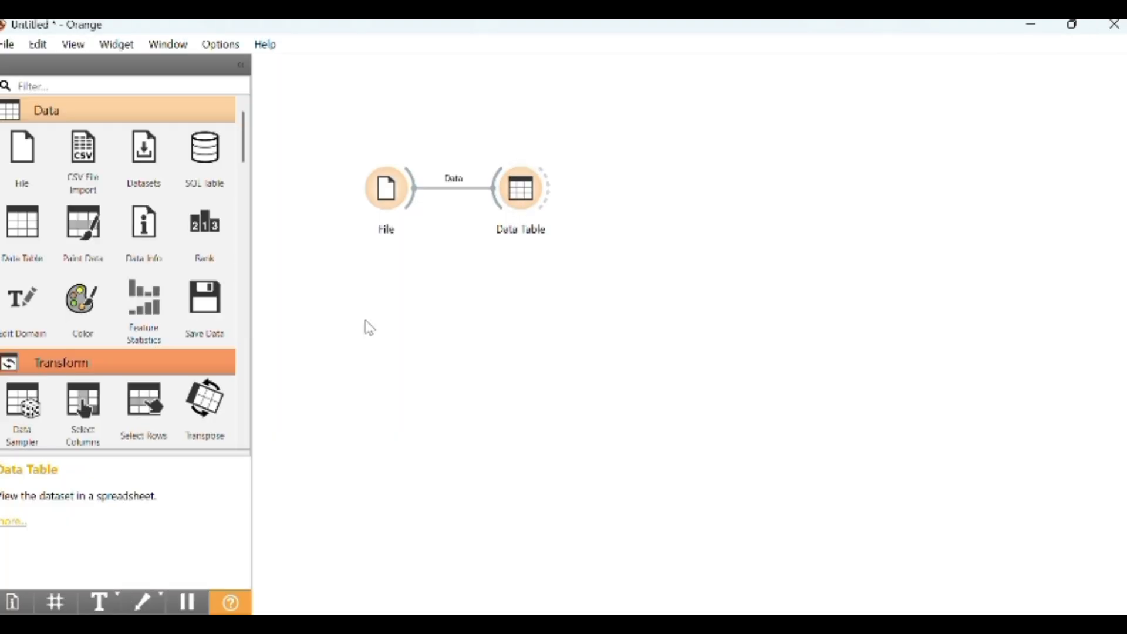
# Add a Select Columns widget below File and connect File's data output to it
pyautogui.click(84, 408)
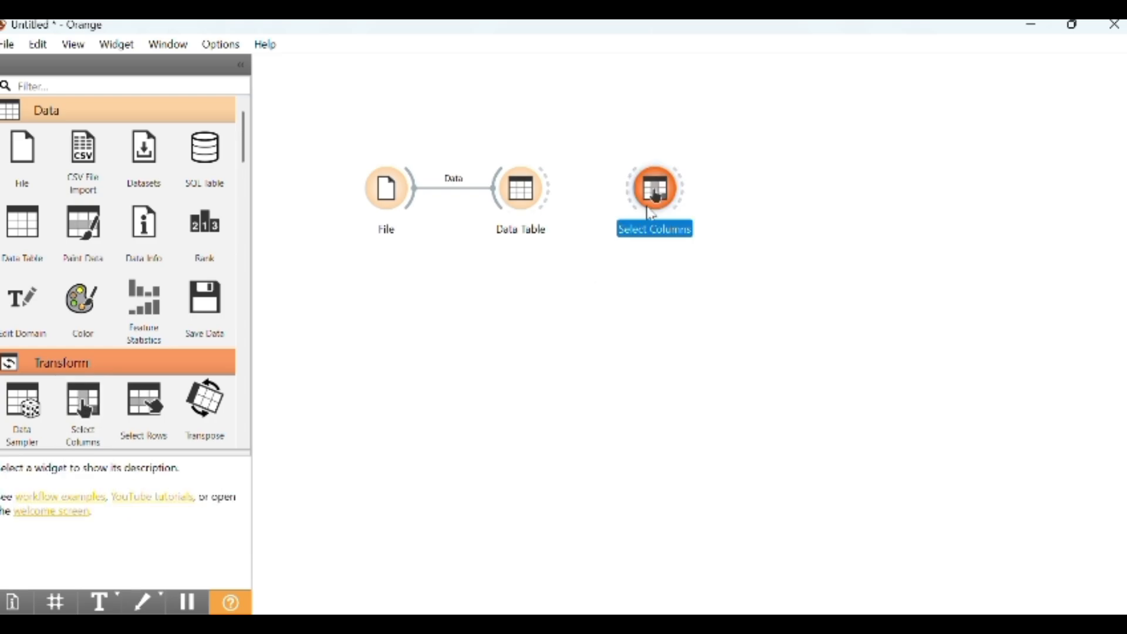
pyautogui.moveTo(657, 196); pyautogui.dragTo(455, 305)
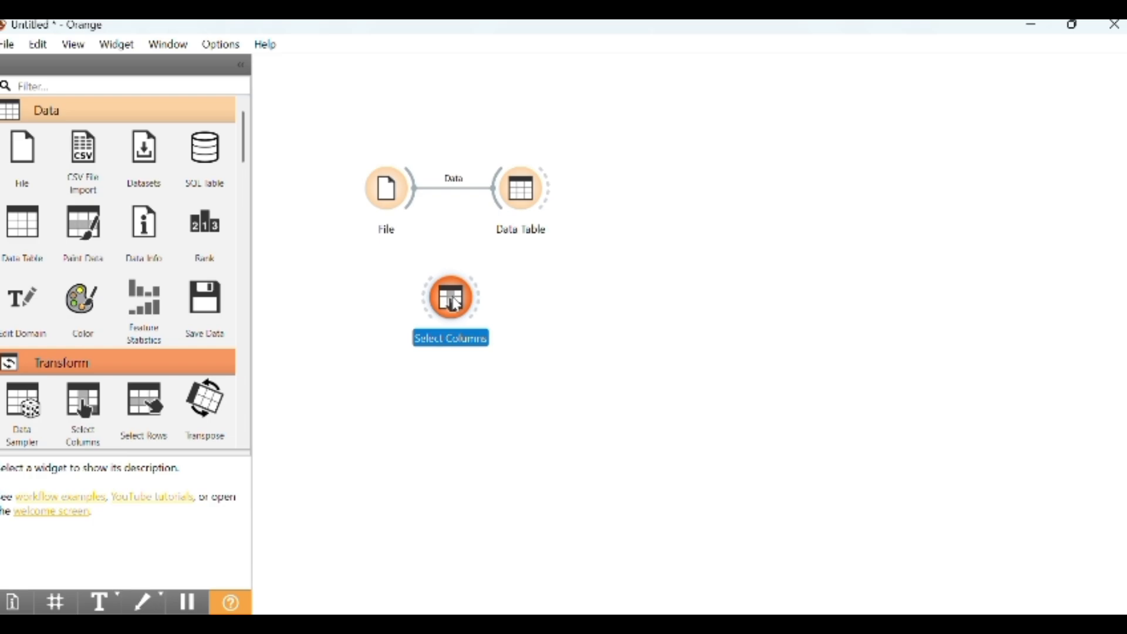
pyautogui.moveTo(414, 188); pyautogui.dragTo(426, 286)
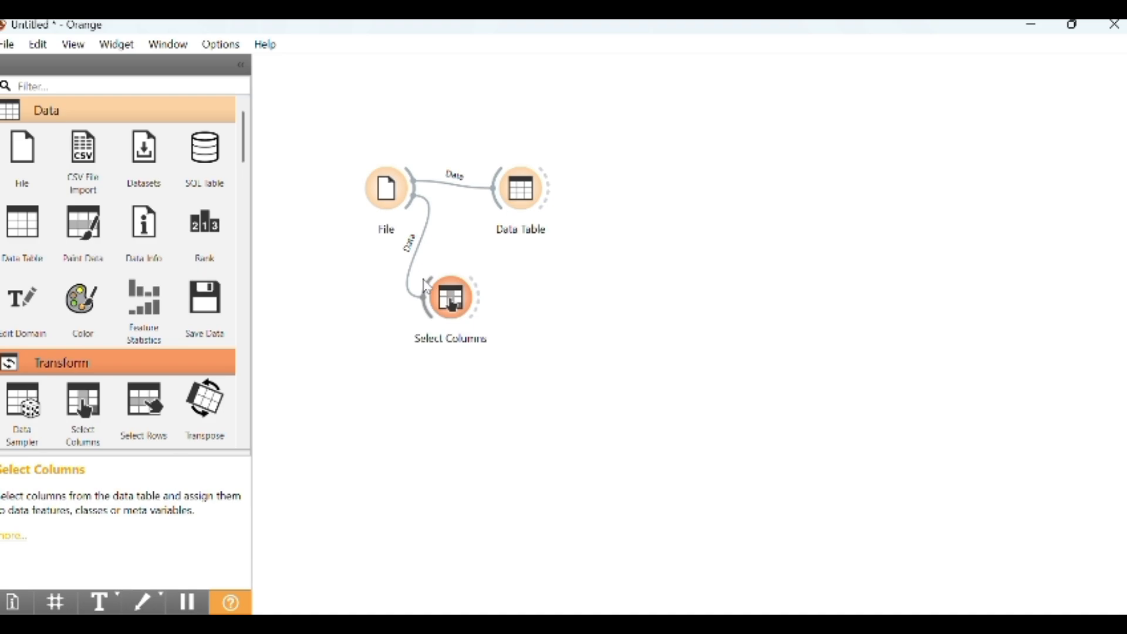
# Open Select Columns to review the feature and target column assignments
pyautogui.click(455, 304)
pyautogui.doubleClick(456, 305)
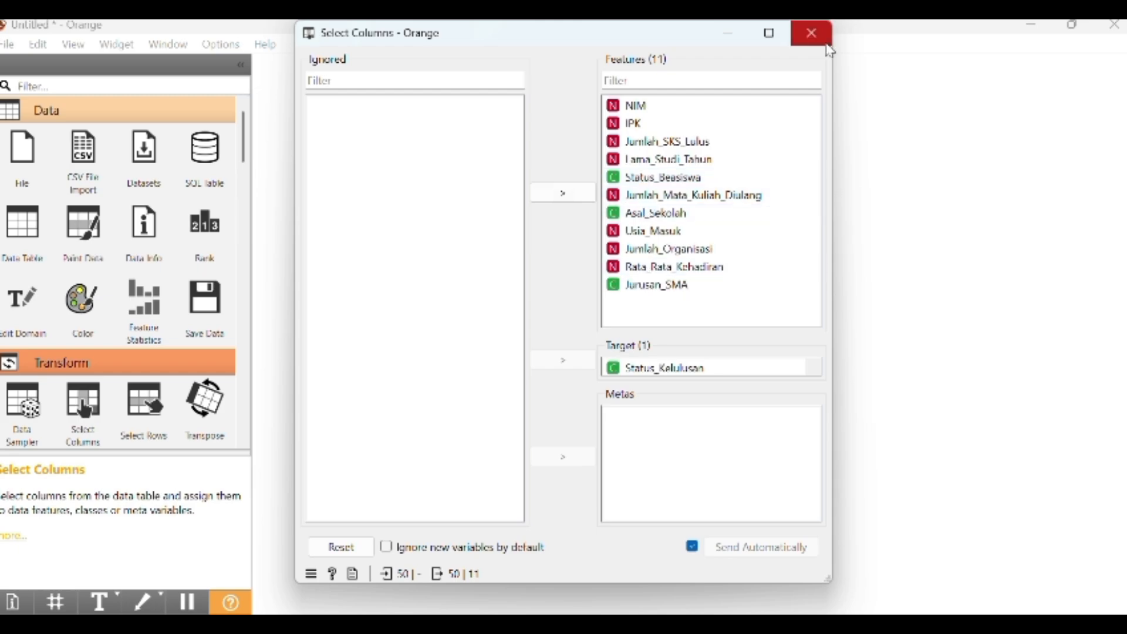
pyautogui.click(811, 33)
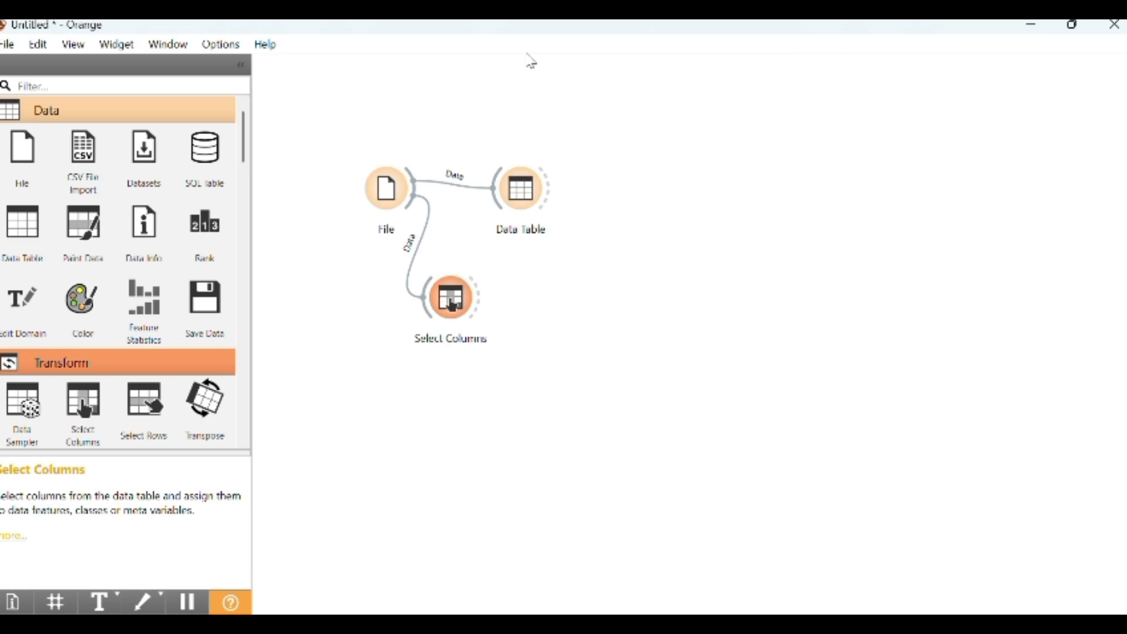
# Search widgets for "tree", add a Tree widget fed by Select Columns, and review its parameters
pyautogui.click(74, 83)
pyautogui.write('tree')
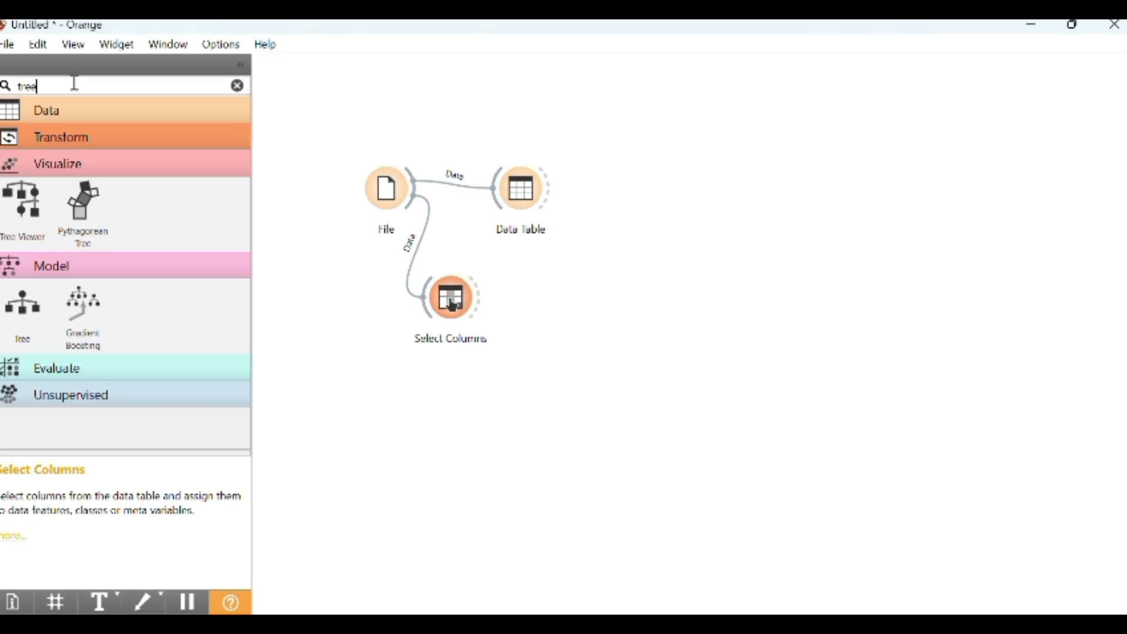
pyautogui.moveTo(16, 306); pyautogui.dragTo(514, 306)
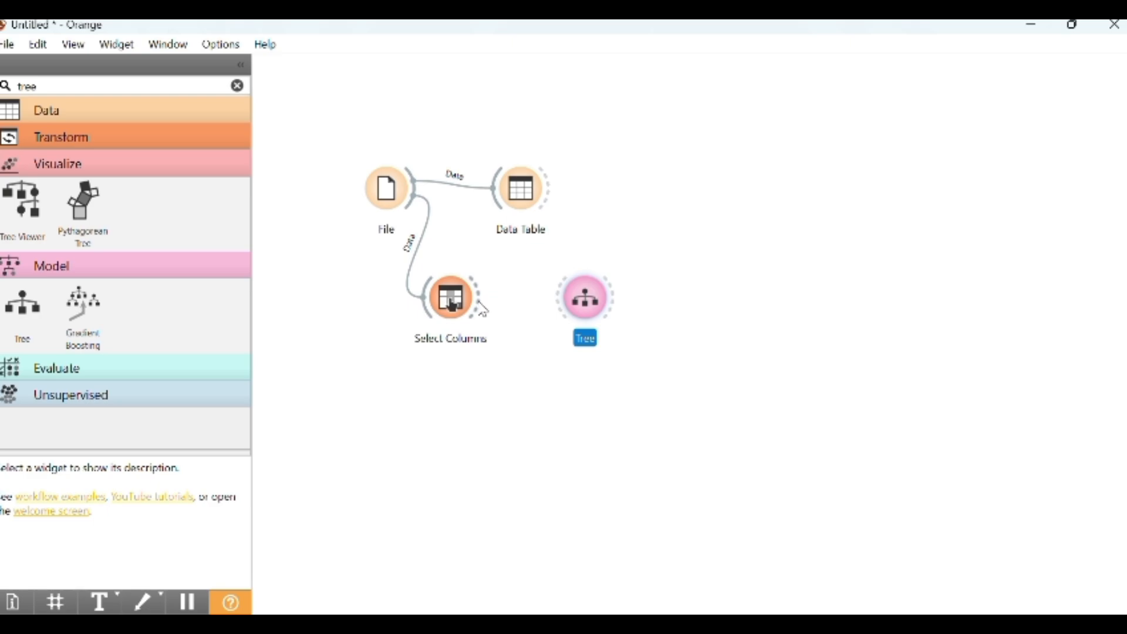
pyautogui.moveTo(480, 309); pyautogui.dragTo(560, 309)
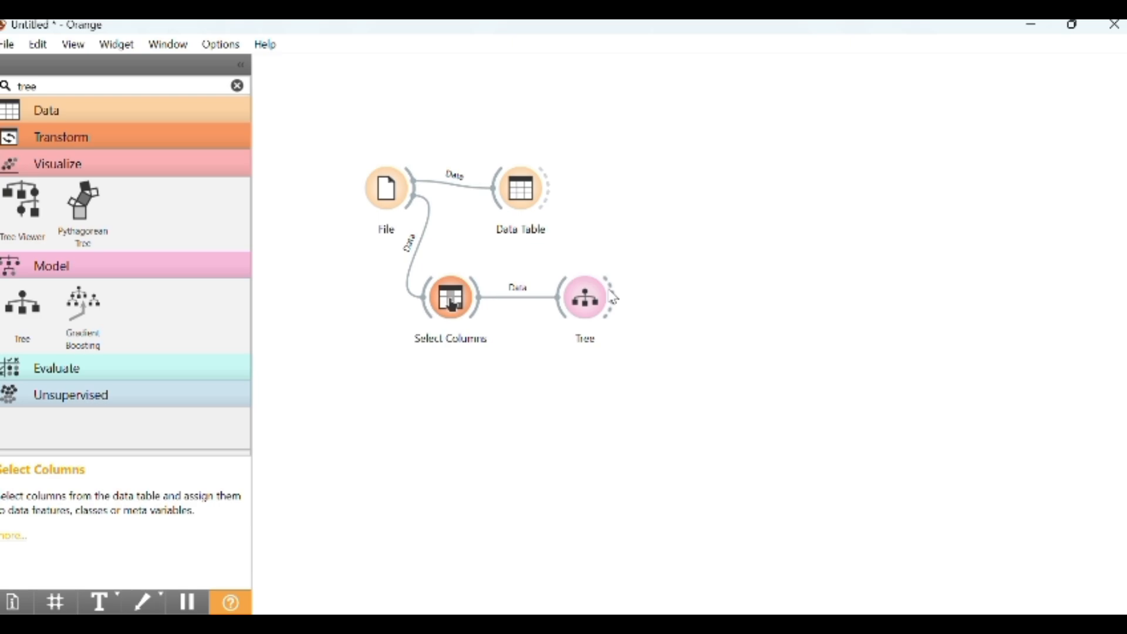
pyautogui.click(590, 305)
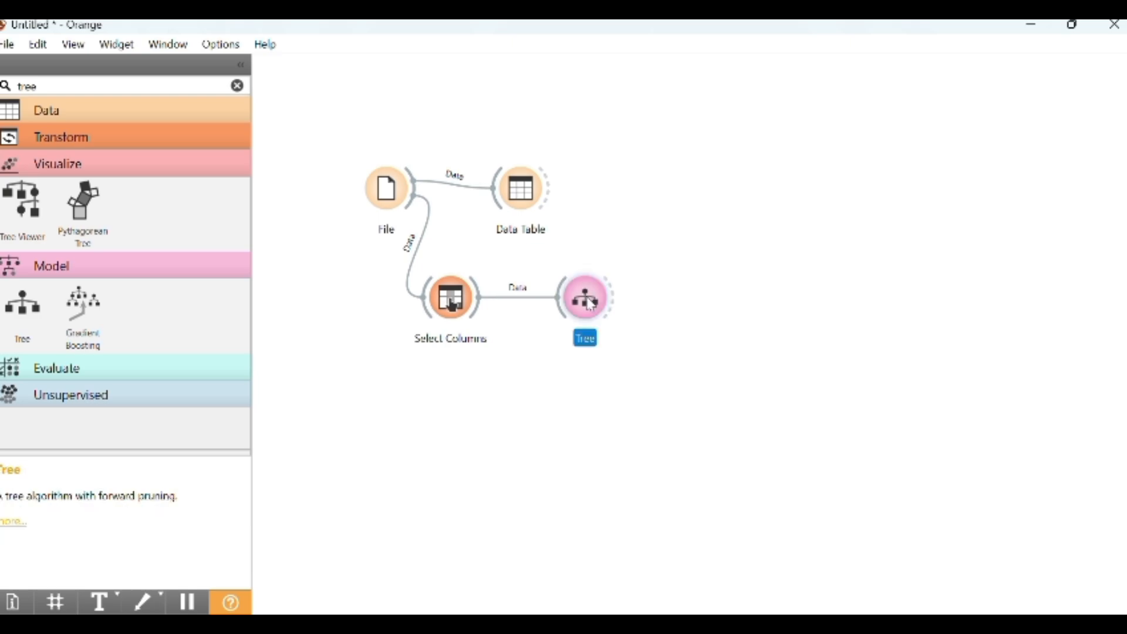
pyautogui.doubleClick(590, 304)
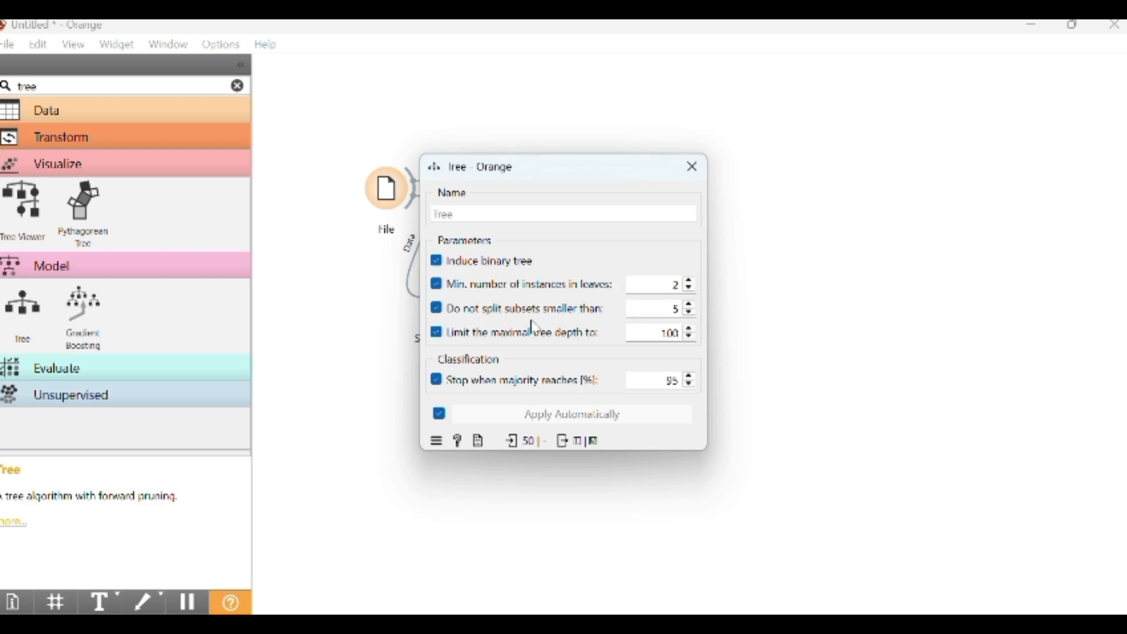
pyautogui.click(693, 167)
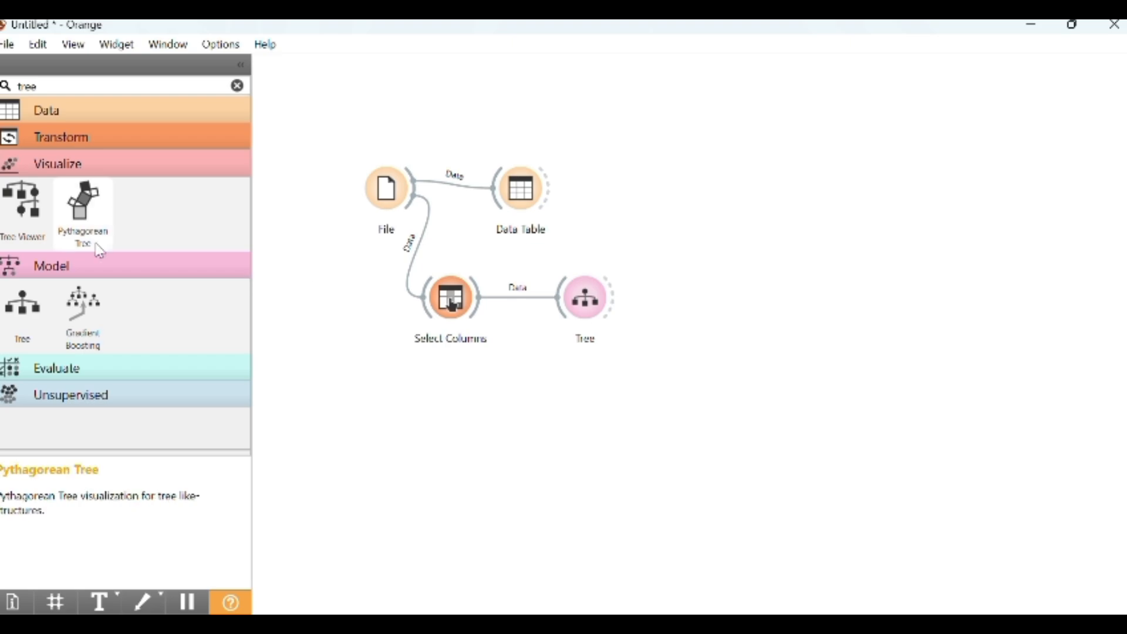
# Add a Tree Viewer widget connected from Tree and open it to view the decision tree
pyautogui.click(33, 216)
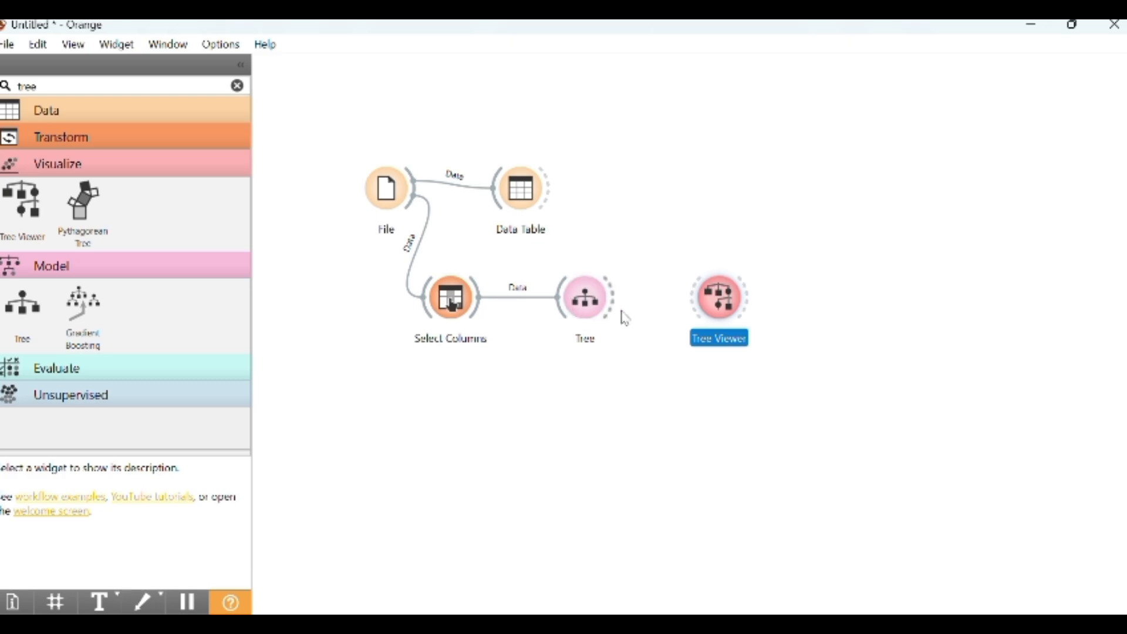
pyautogui.moveTo(613, 301); pyautogui.dragTo(687, 306)
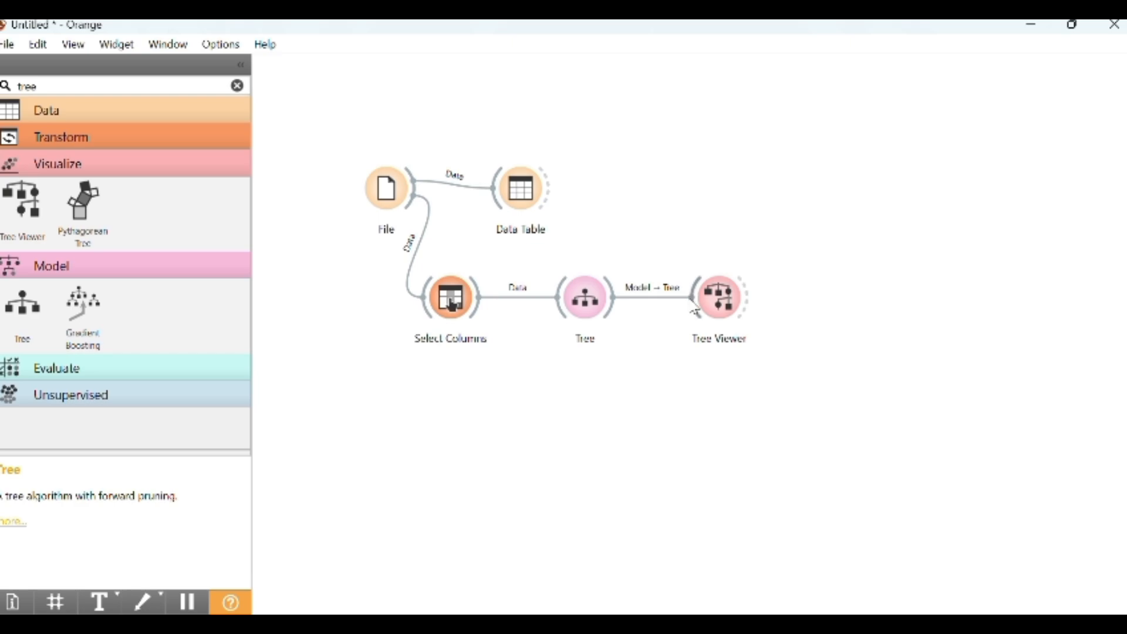
pyautogui.doubleClick(719, 297)
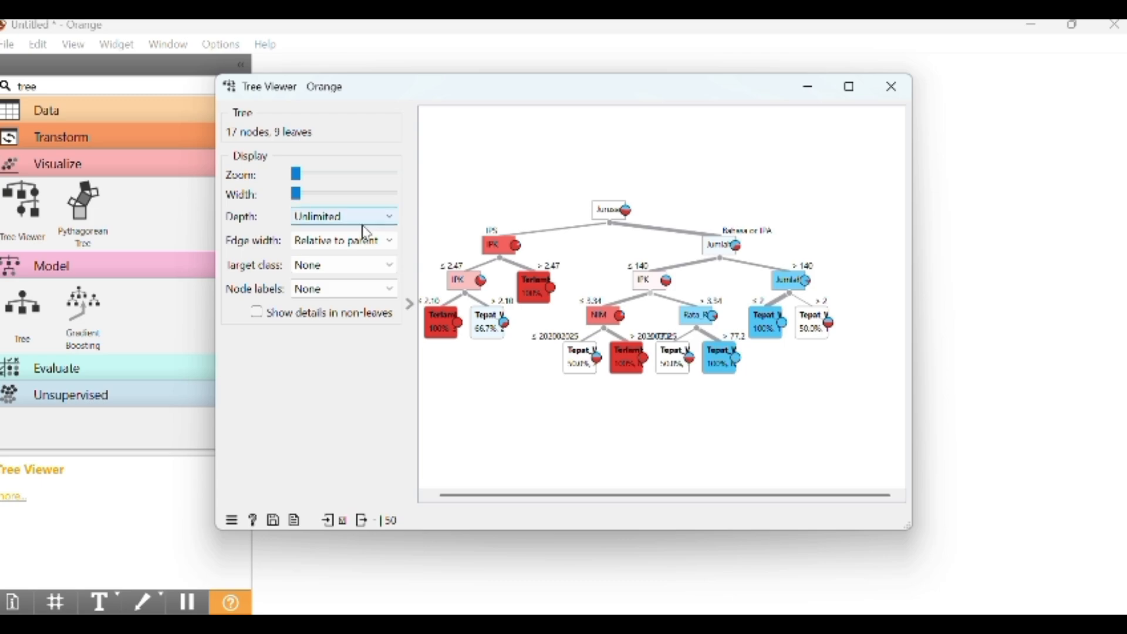
pyautogui.click(891, 86)
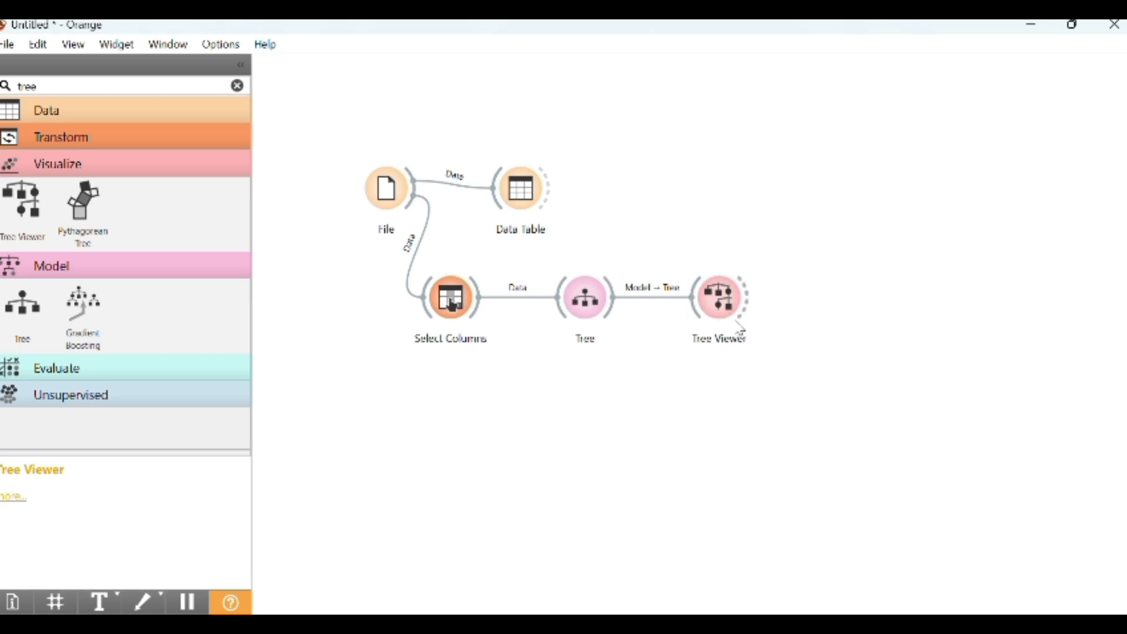
# Reopen the Tree parameters and the Tree Viewer to review the model
pyautogui.click(589, 306)
pyautogui.doubleClick(589, 307)
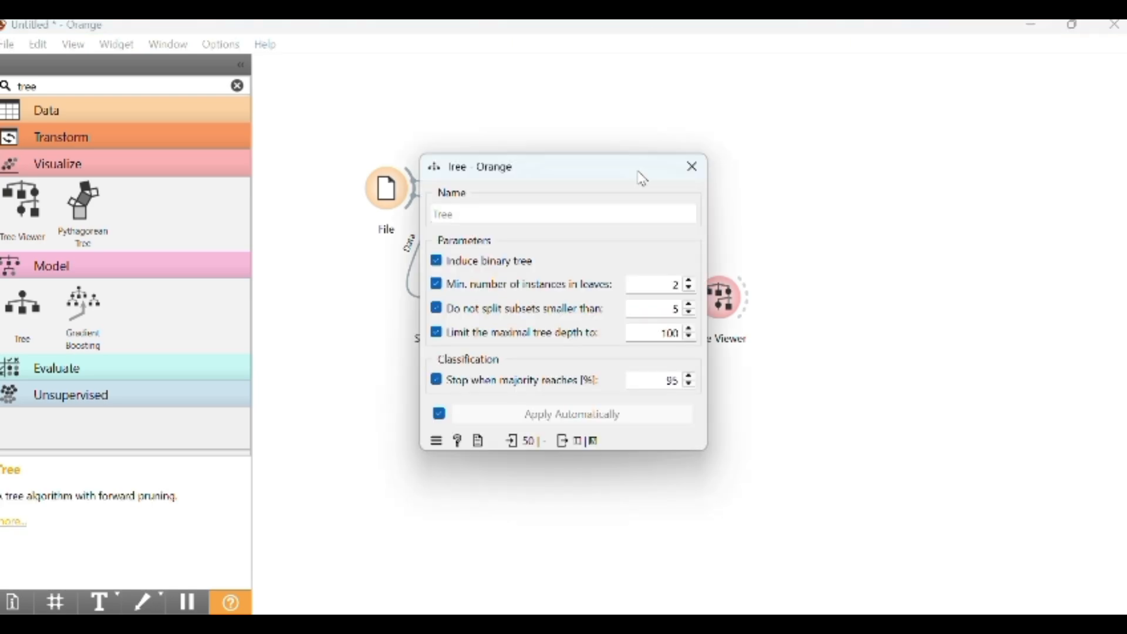
pyautogui.click(692, 166)
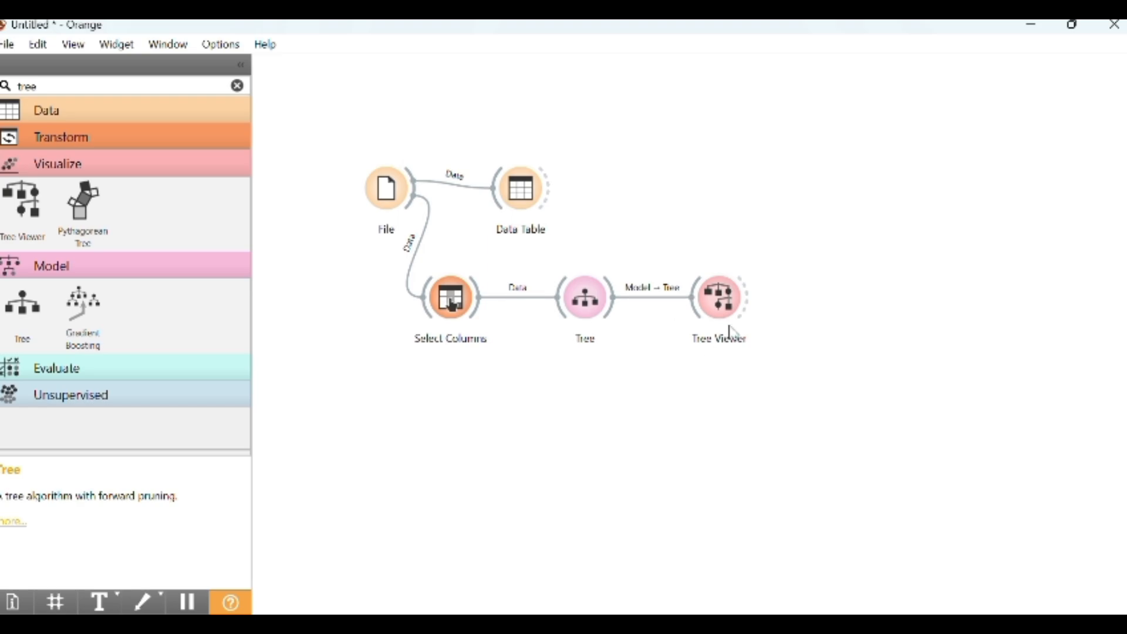
pyautogui.doubleClick(720, 298)
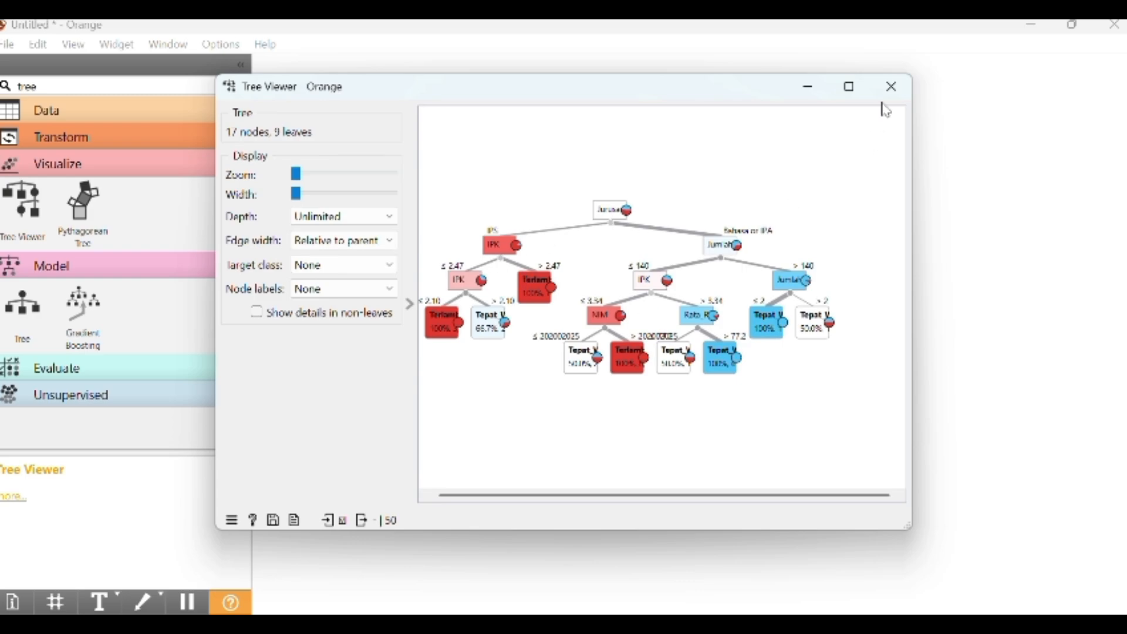
pyautogui.click(890, 87)
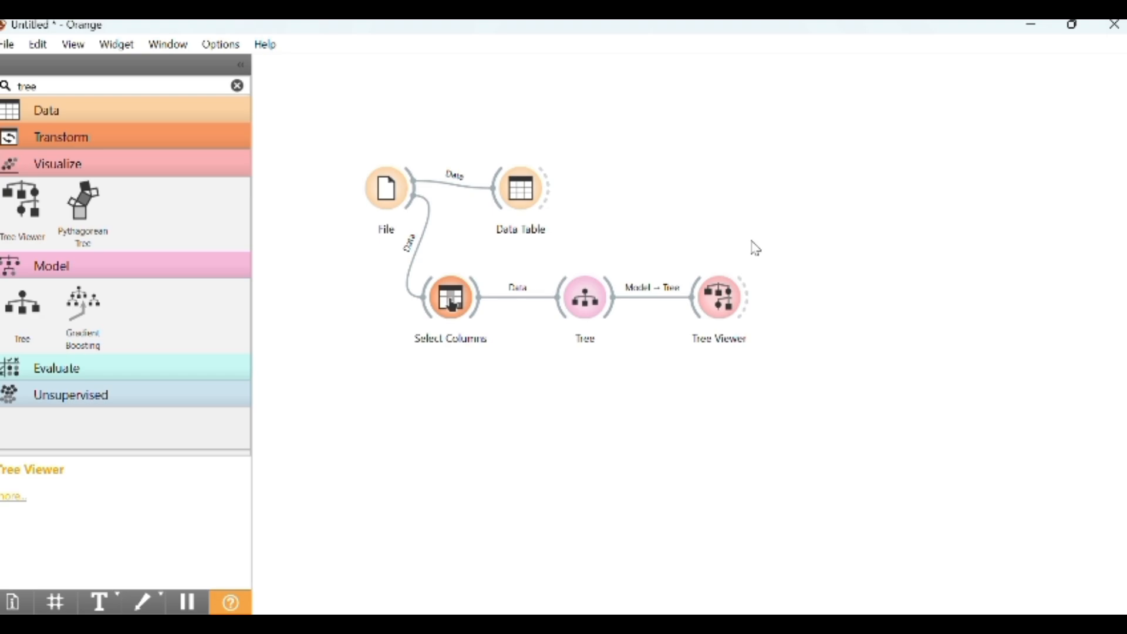
# Search widgets for "box" and add a Box Plot widget to the canvas
pyautogui.click(118, 82)
pyautogui.press('BackSpace')
pyautogui.press('BackSpace')
pyautogui.press('BackSpace')
pyautogui.press('BackSpace')
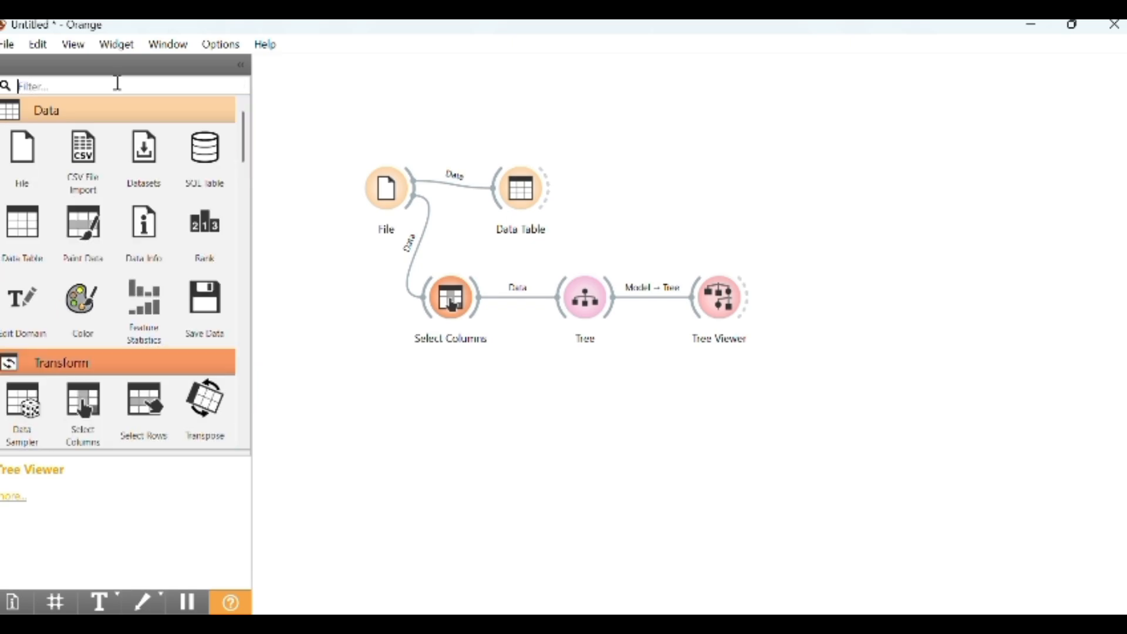
pyautogui.write('box')
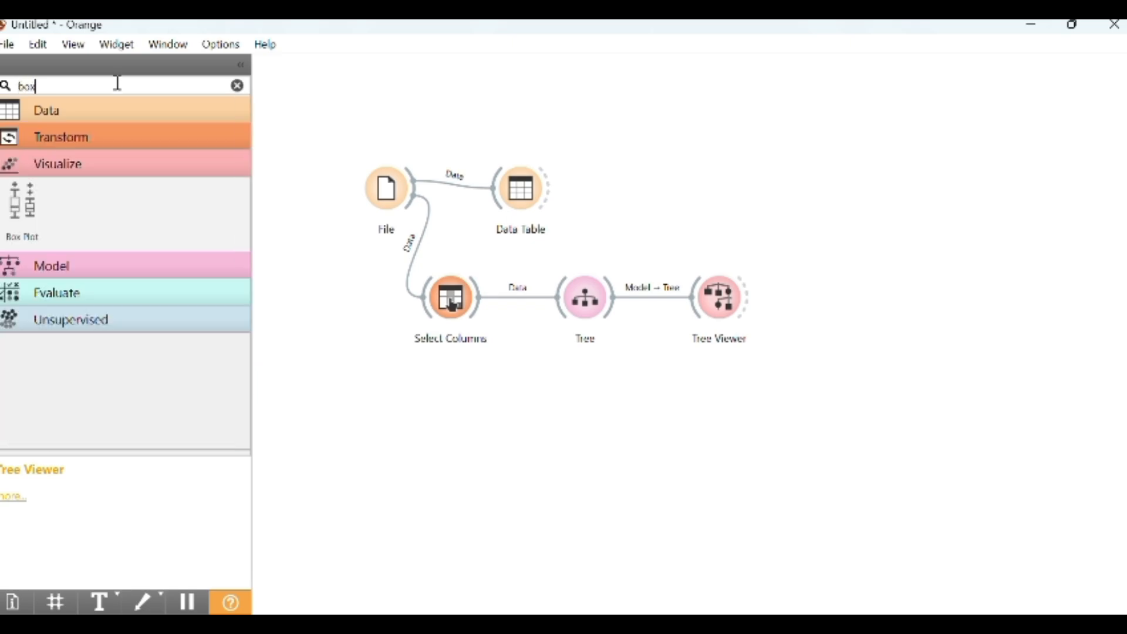
pyautogui.click(13, 209)
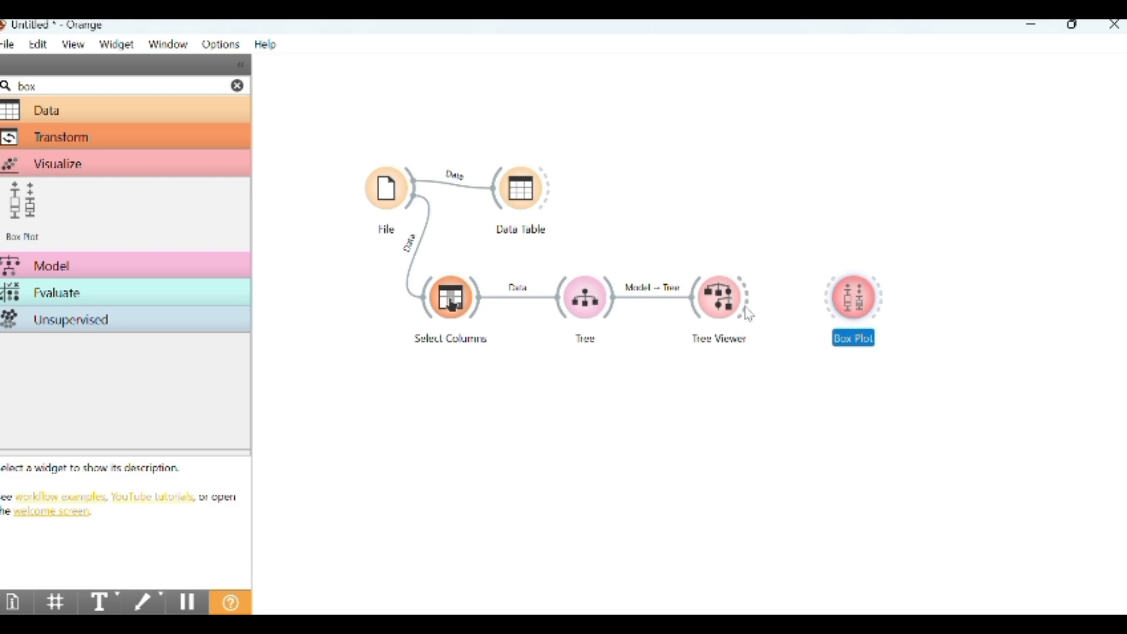
# Move the Box Plot above the Tree Viewer, connect Tree Viewer's output to it, and open it to check
pyautogui.moveTo(854, 308); pyautogui.dragTo(828, 163)
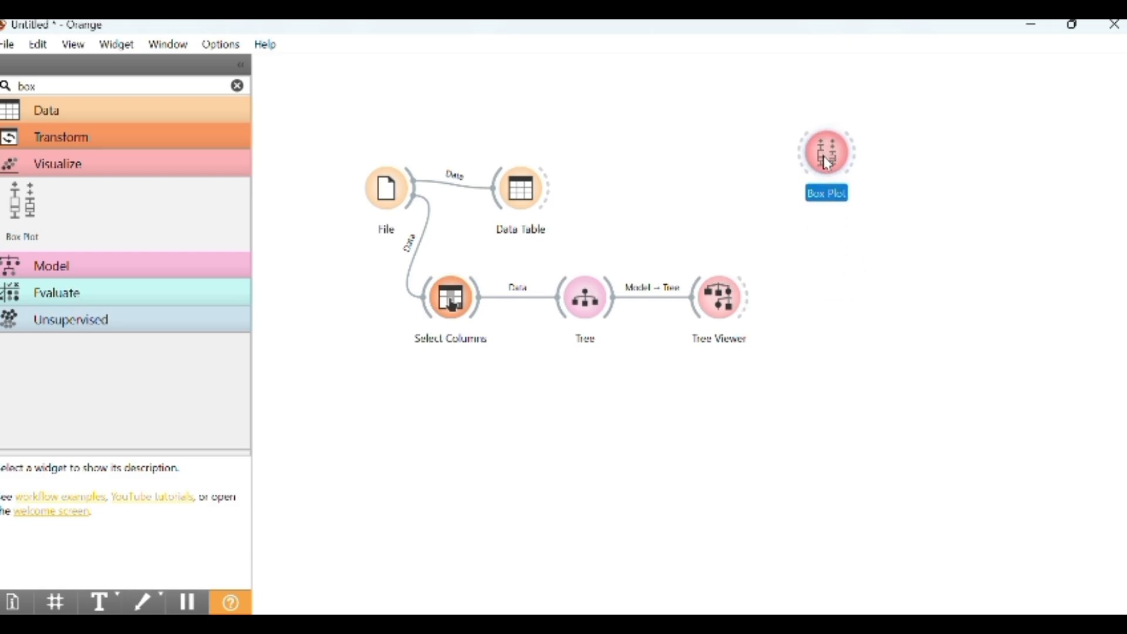
pyautogui.moveTo(748, 297); pyautogui.dragTo(796, 157)
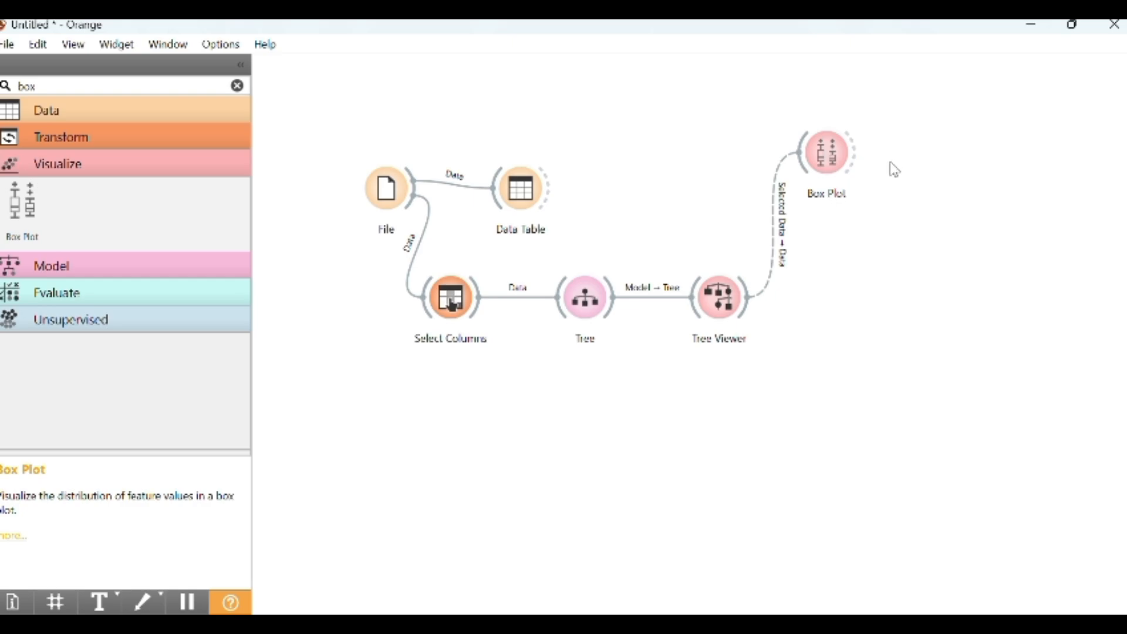
pyautogui.doubleClick(825, 169)
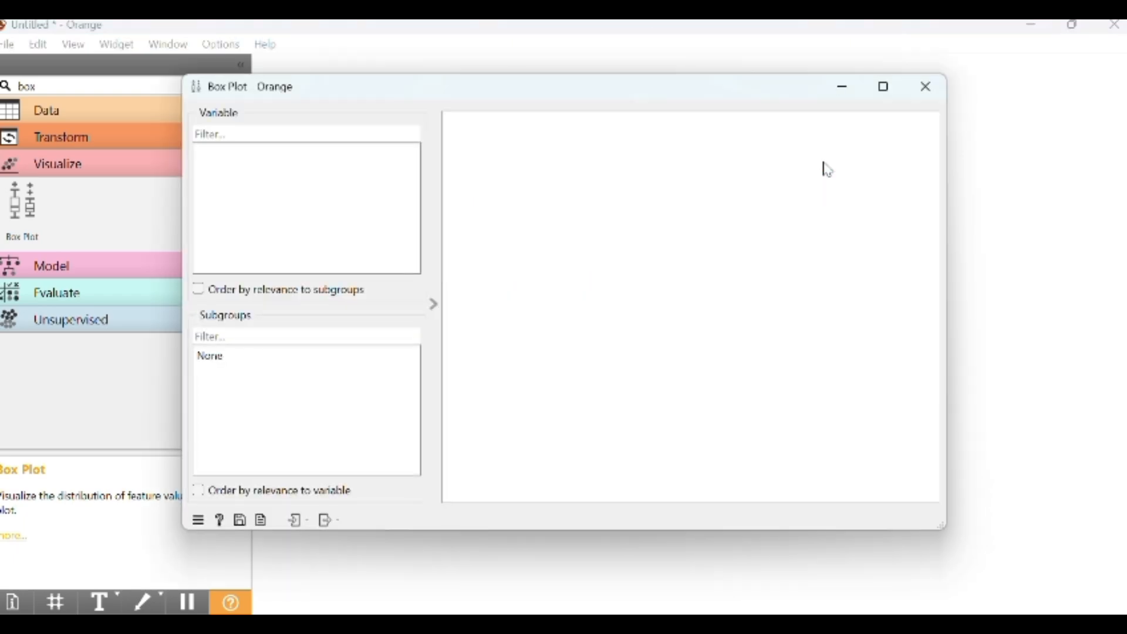
pyautogui.click(924, 88)
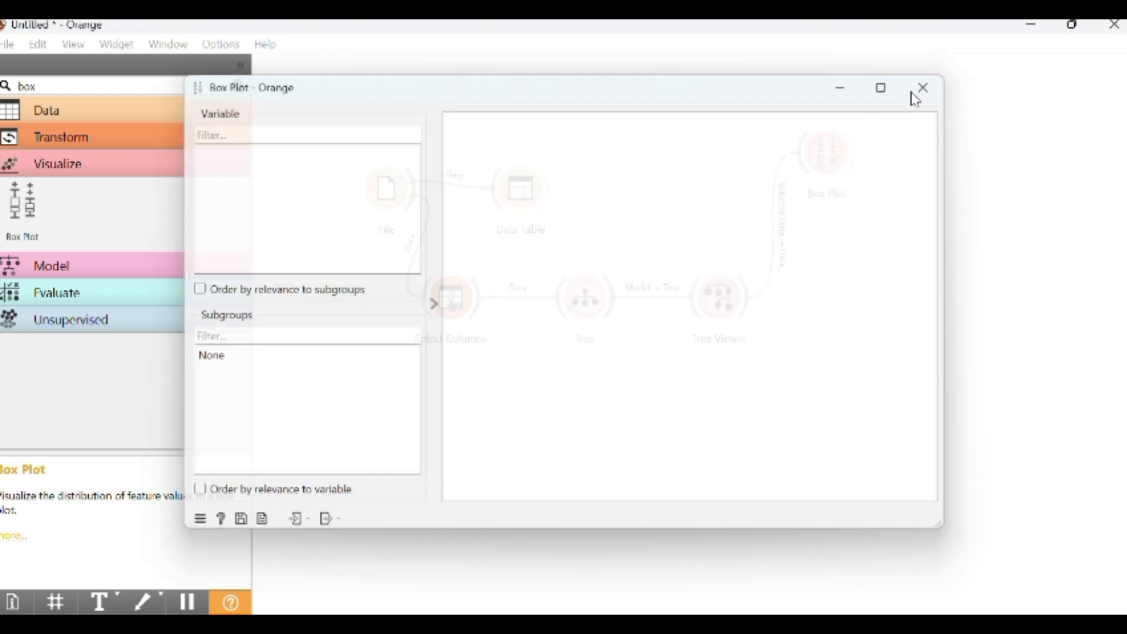
# Relink Tree Viewer's Data output to the Box Plot's Data input, then open the Box Plot to review it
pyautogui.click(787, 217)
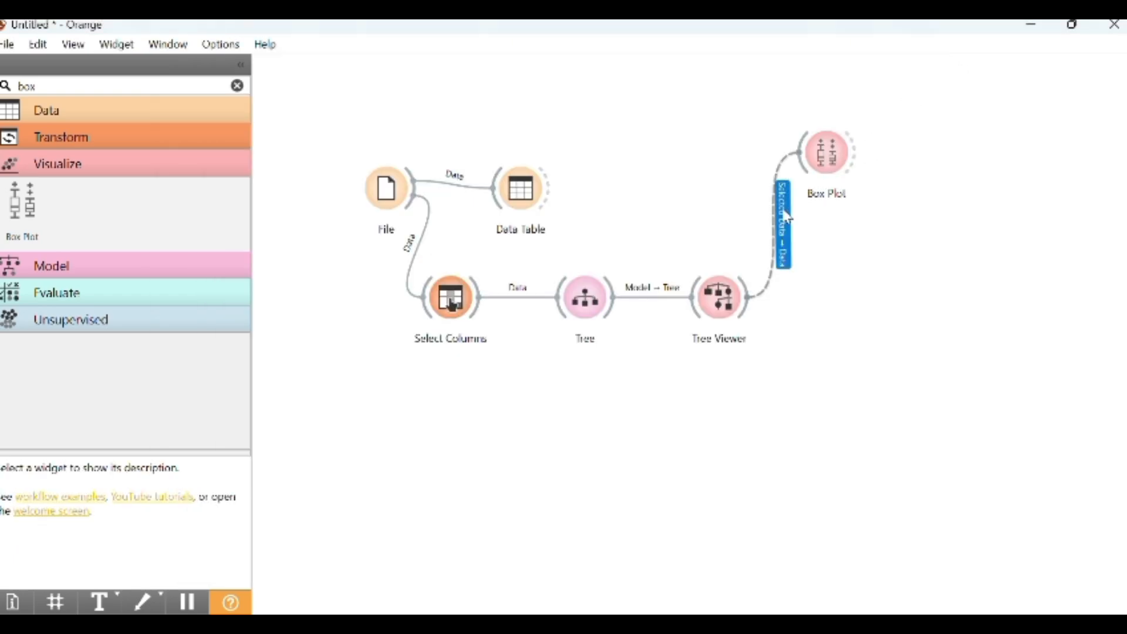
pyautogui.doubleClick(788, 217)
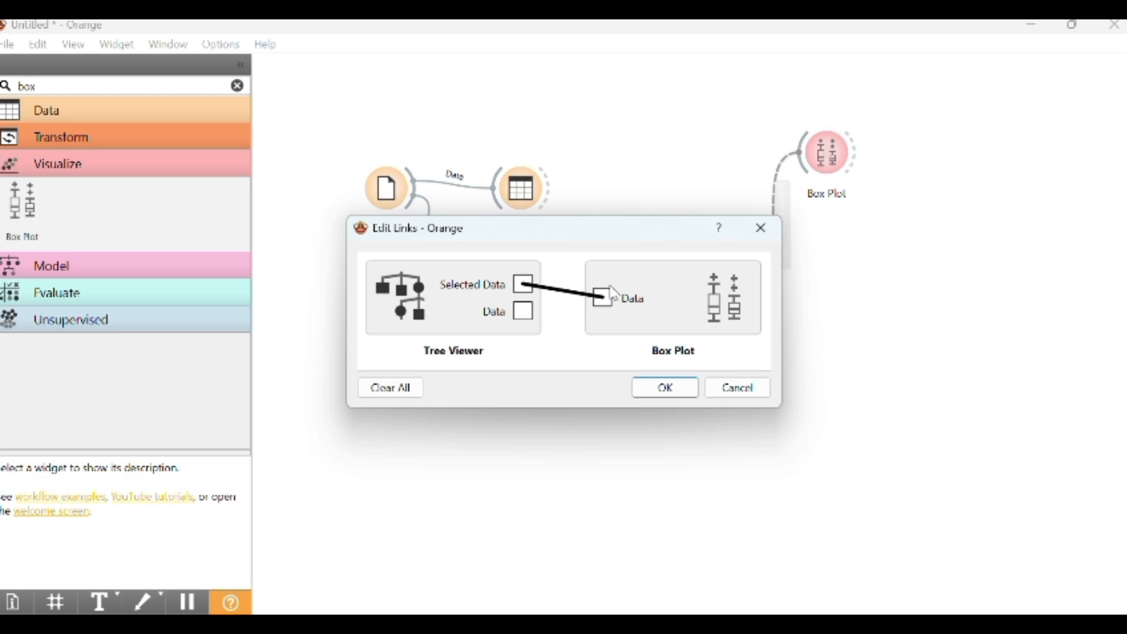
pyautogui.moveTo(524, 311); pyautogui.dragTo(600, 308)
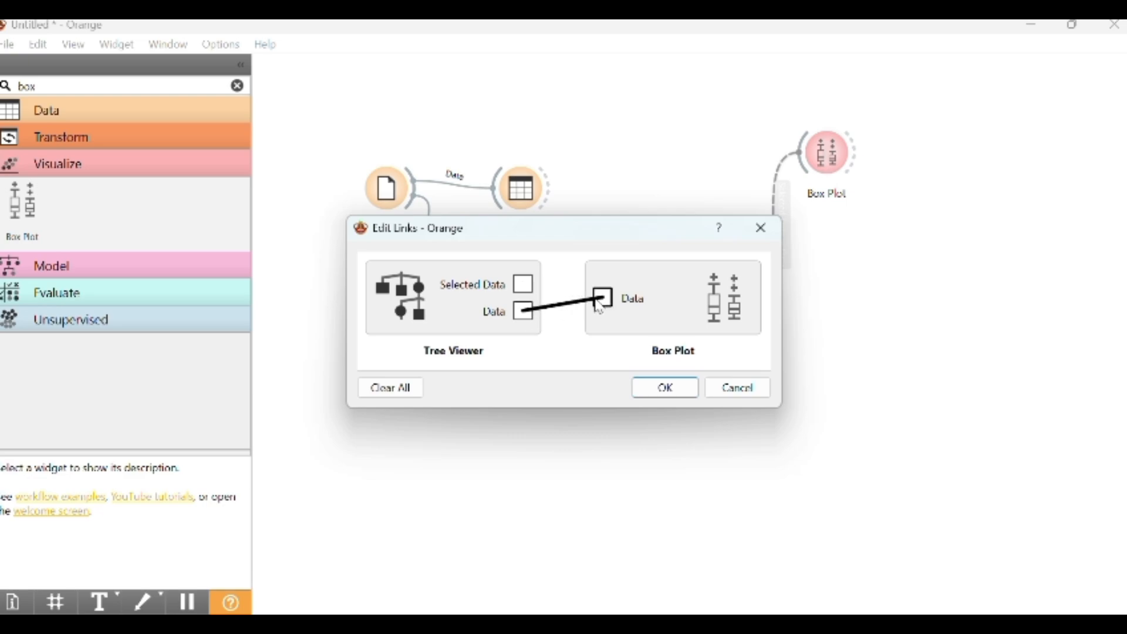
pyautogui.click(667, 391)
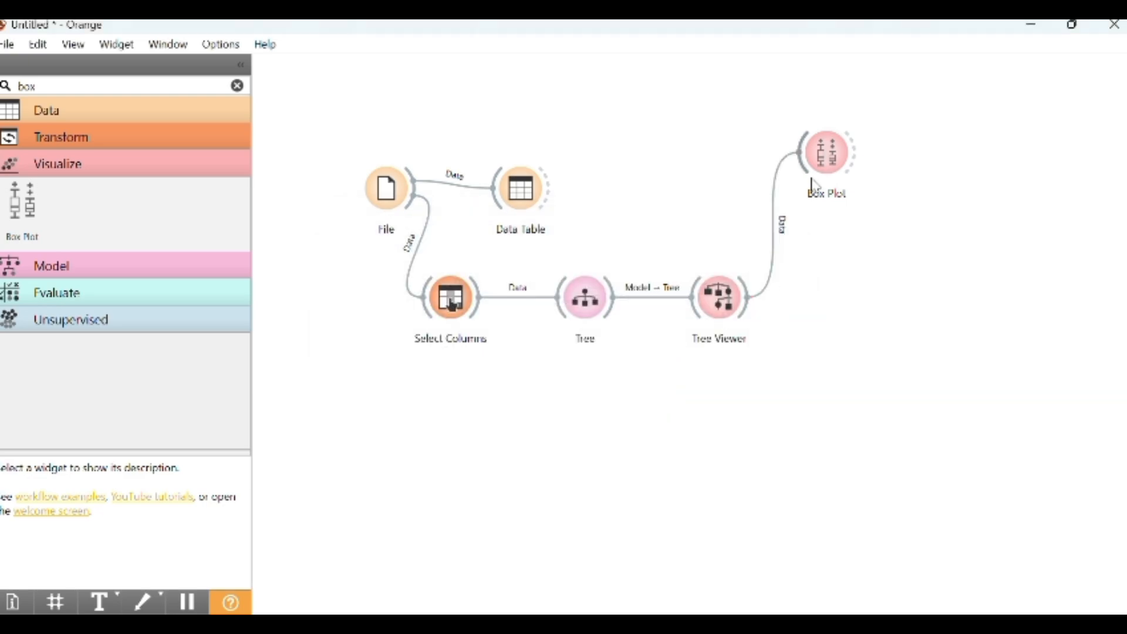
pyautogui.doubleClick(826, 162)
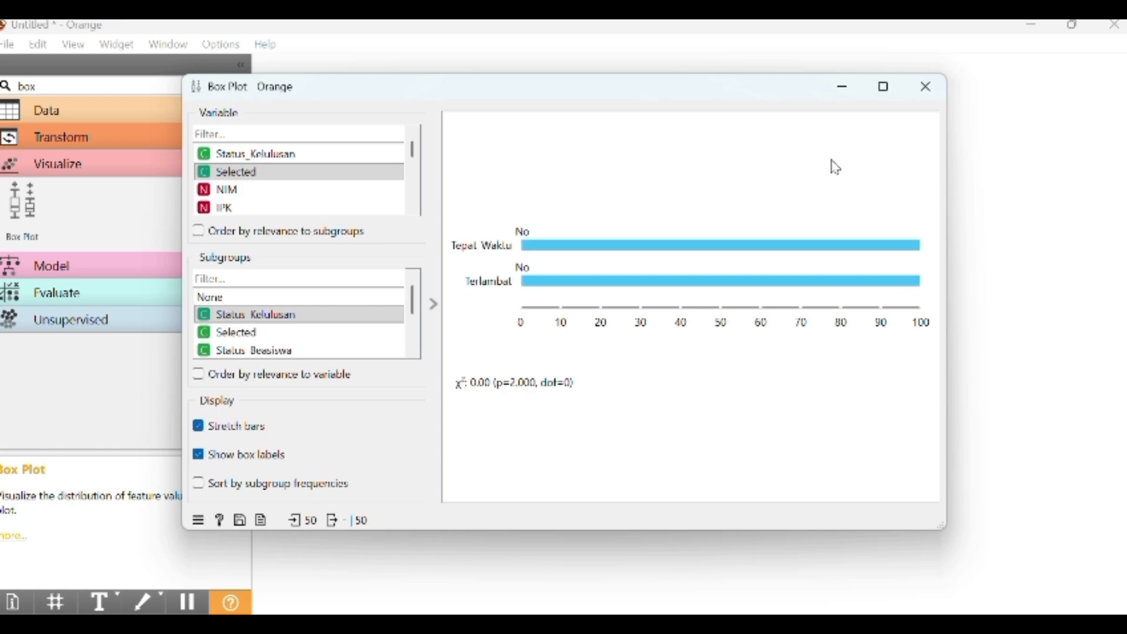
pyautogui.click(926, 87)
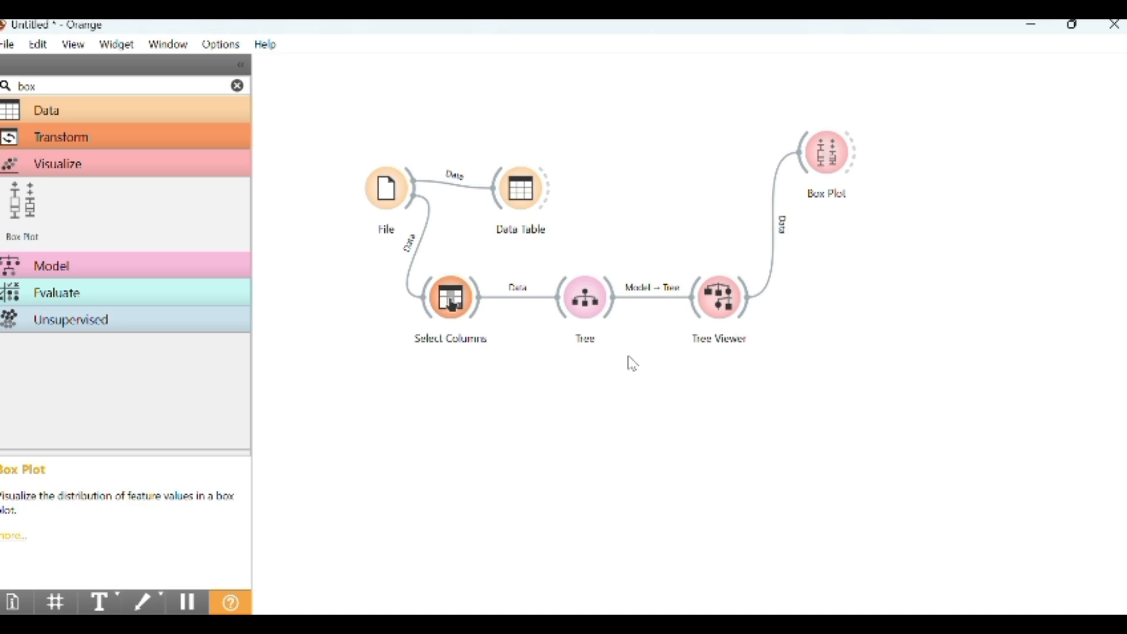
# Search widgets for "distr" and place a Distributions widget to the right of Tree Viewer
pyautogui.click(45, 89)
pyautogui.press('BackSpace')
pyautogui.press('BackSpace')
pyautogui.press('BackSpace')
pyautogui.write('d')
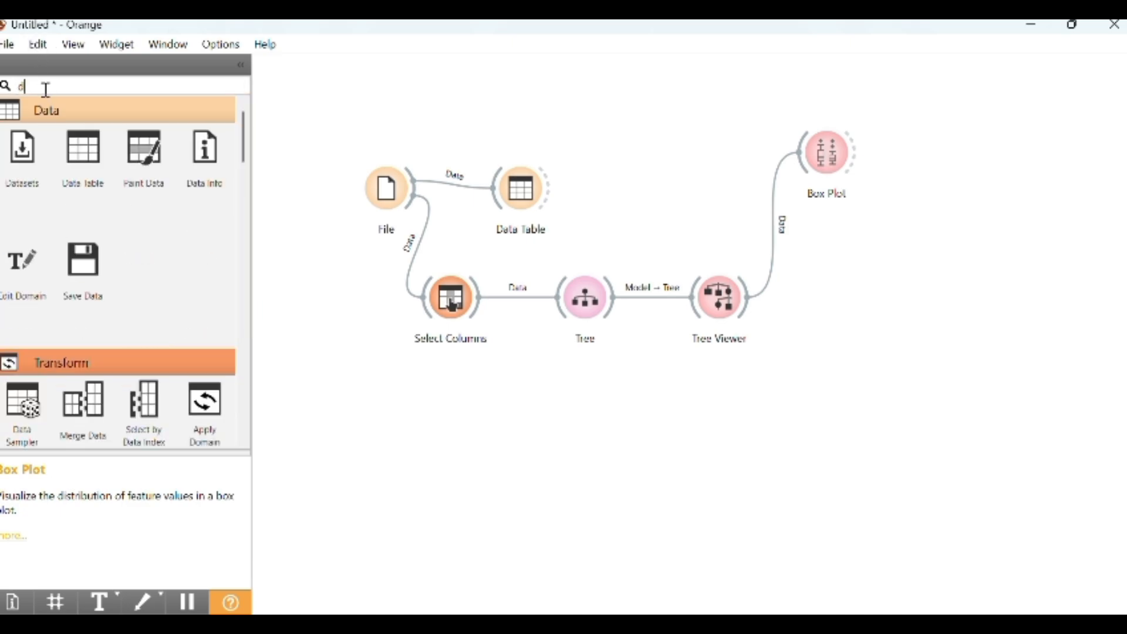
pyautogui.write('istr')
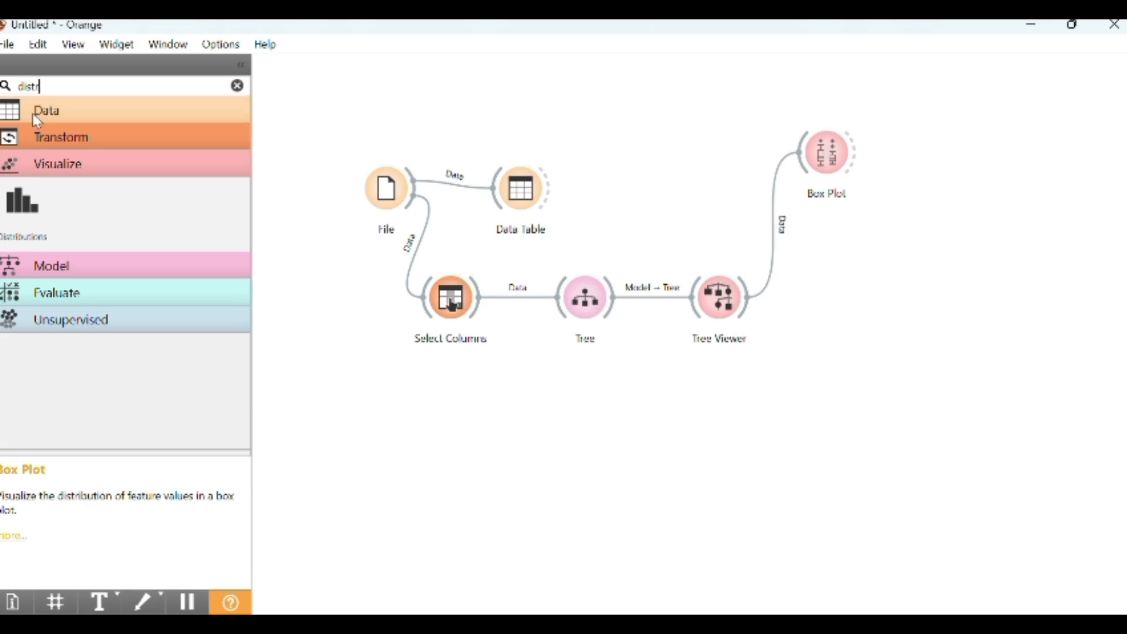
pyautogui.click(22, 202)
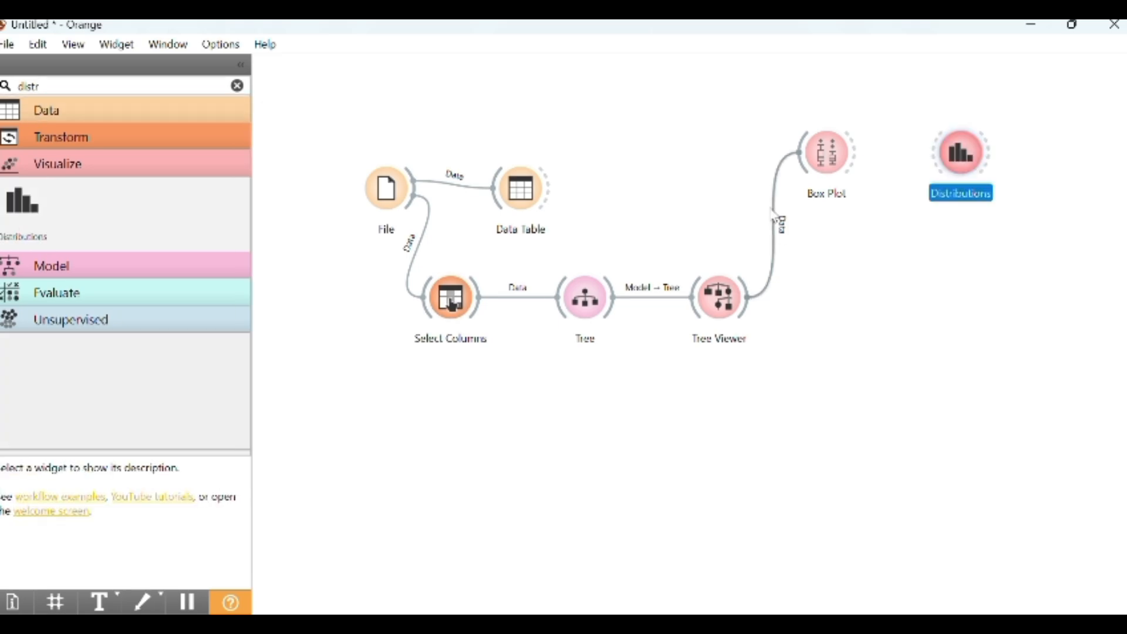
pyautogui.moveTo(958, 183); pyautogui.dragTo(876, 317)
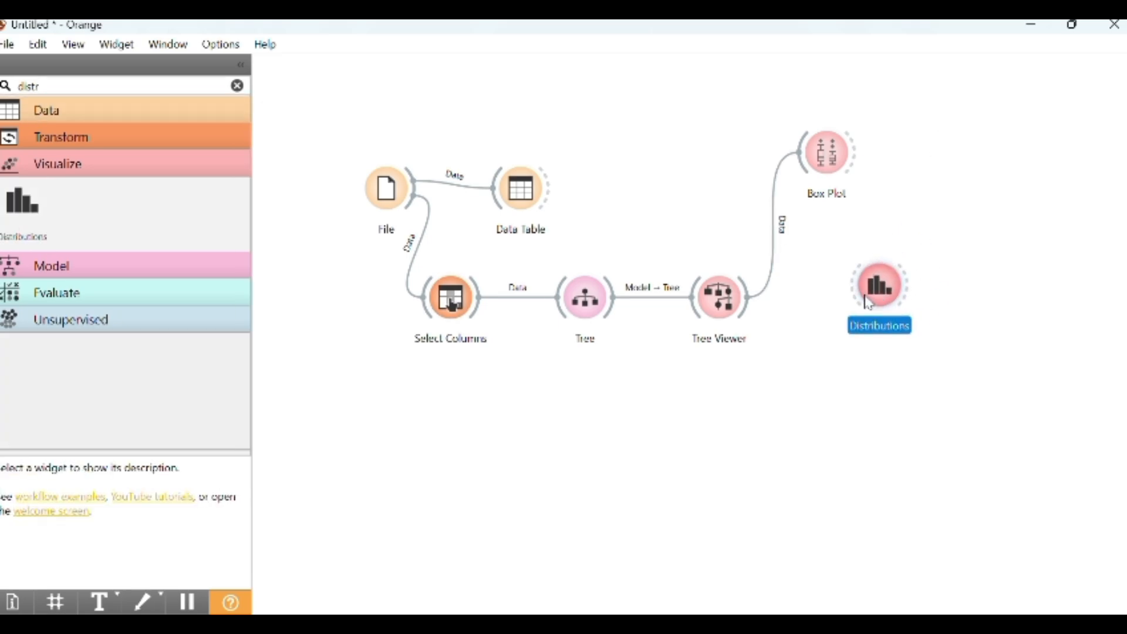
# Connect Tree Viewer's Data output to the Distributions widget's Data input and open Distributions to view the plot
pyautogui.moveTo(746, 310); pyautogui.dragTo(857, 285)
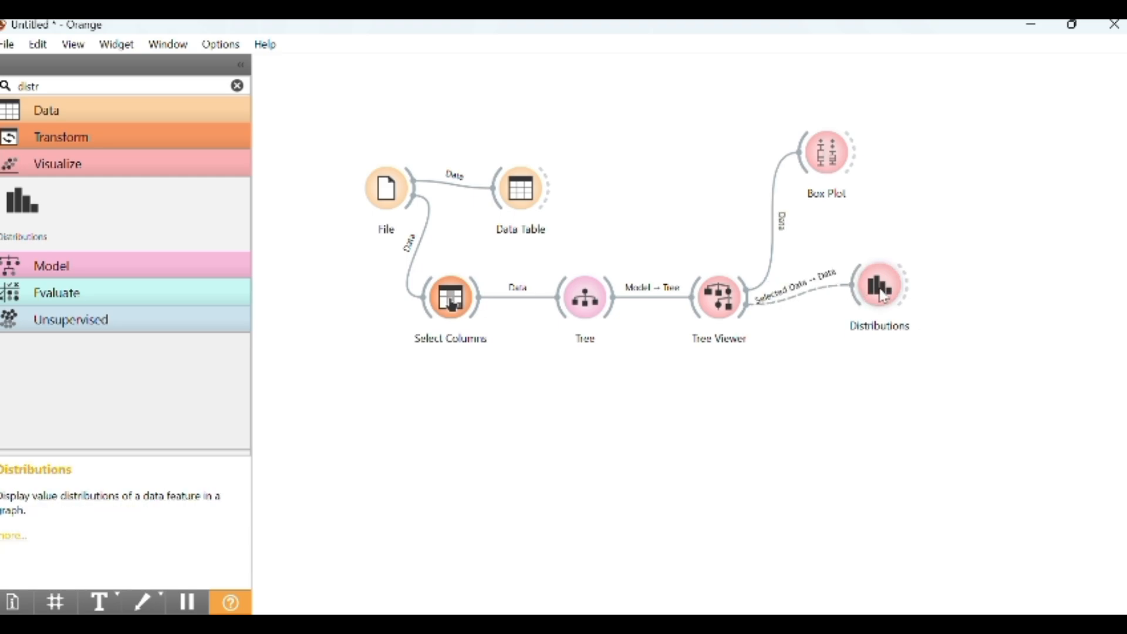
pyautogui.doubleClick(882, 297)
pyautogui.click(923, 86)
pyautogui.doubleClick(812, 294)
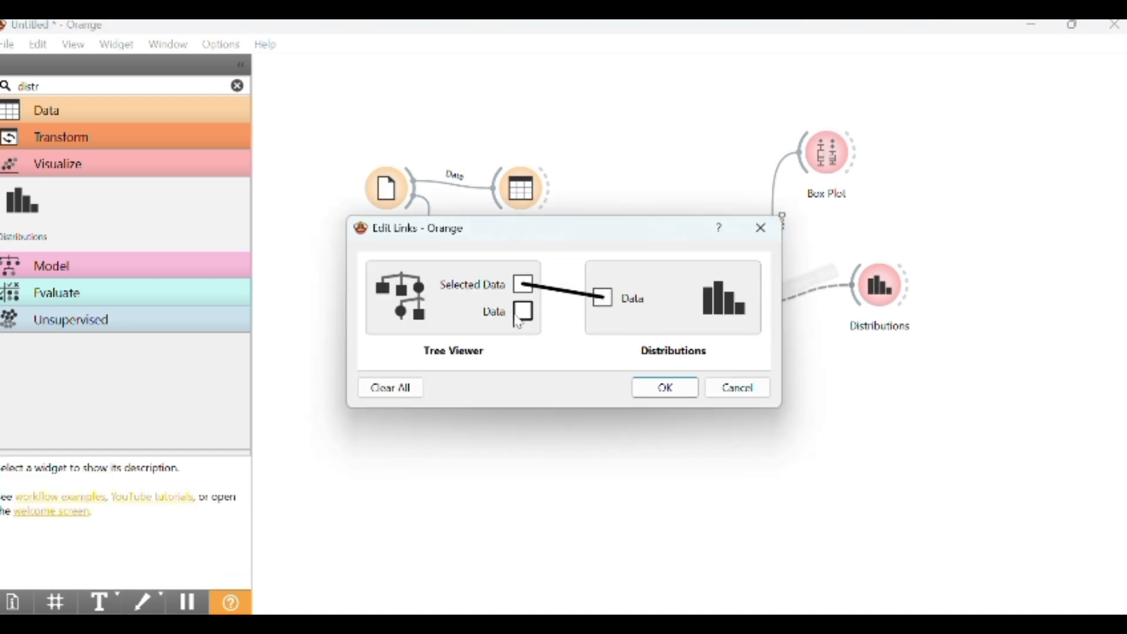
pyautogui.moveTo(521, 317); pyautogui.dragTo(603, 298)
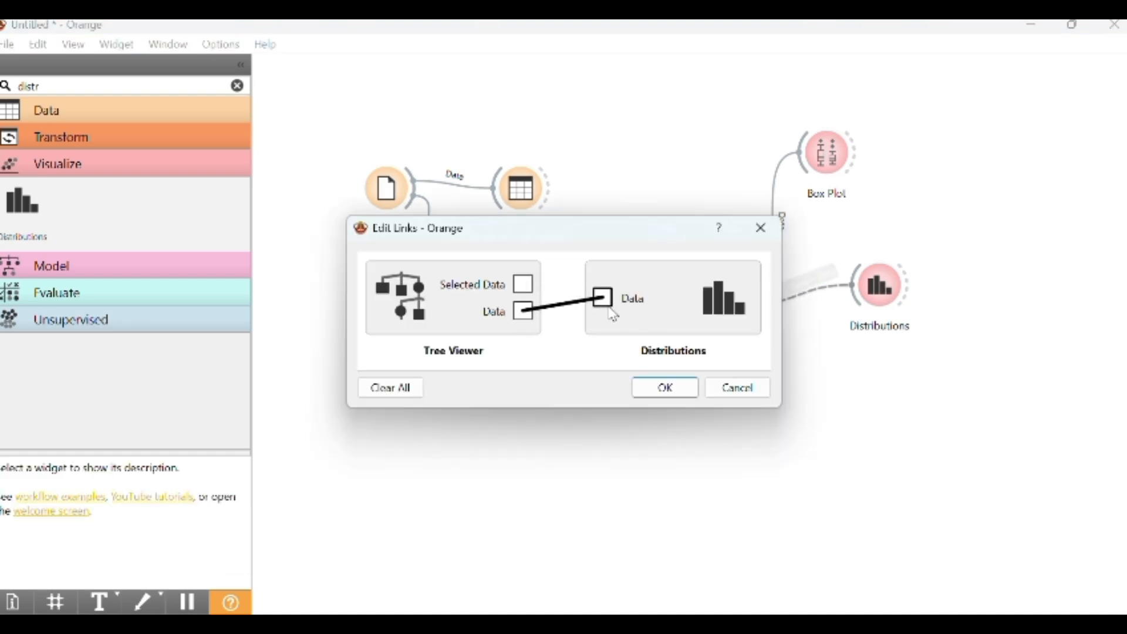
pyautogui.click(652, 387)
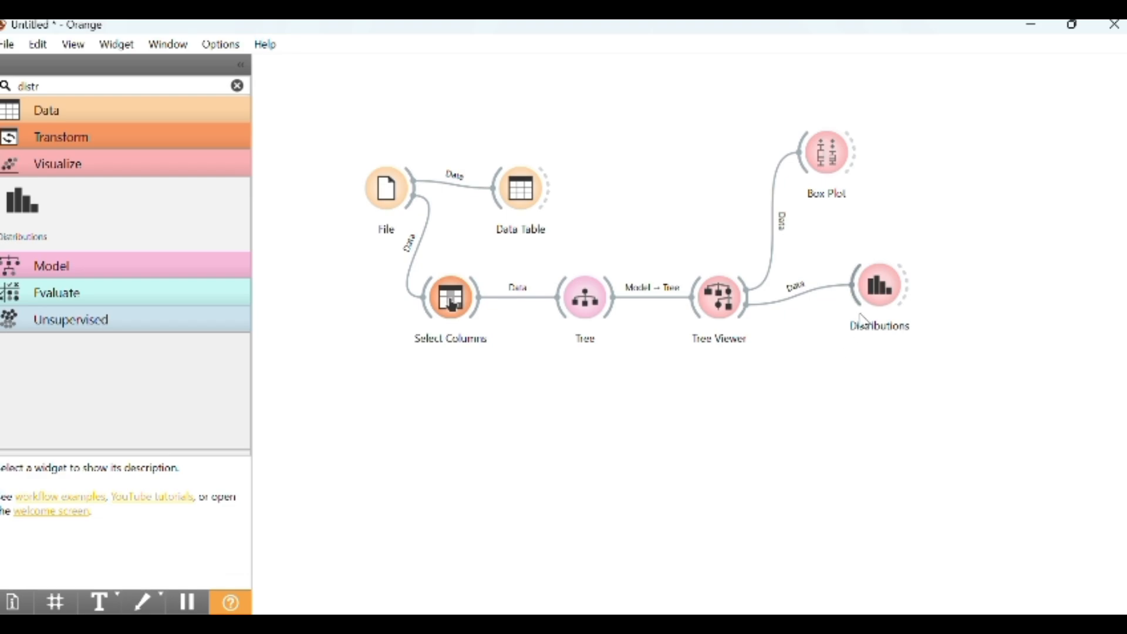
pyautogui.doubleClick(874, 287)
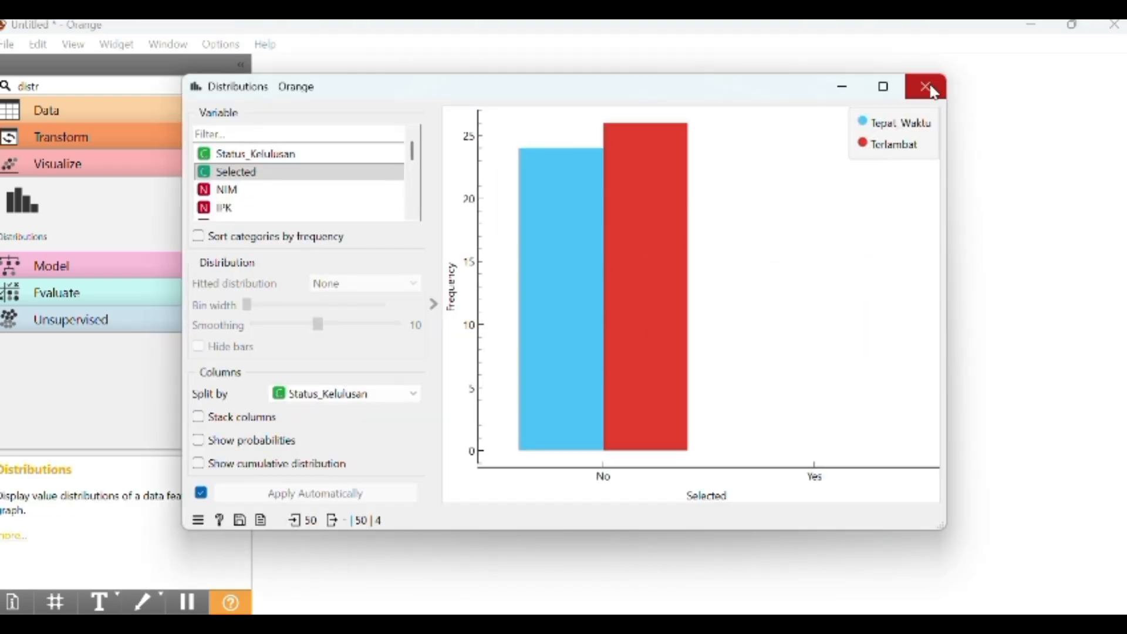
pyautogui.click(933, 91)
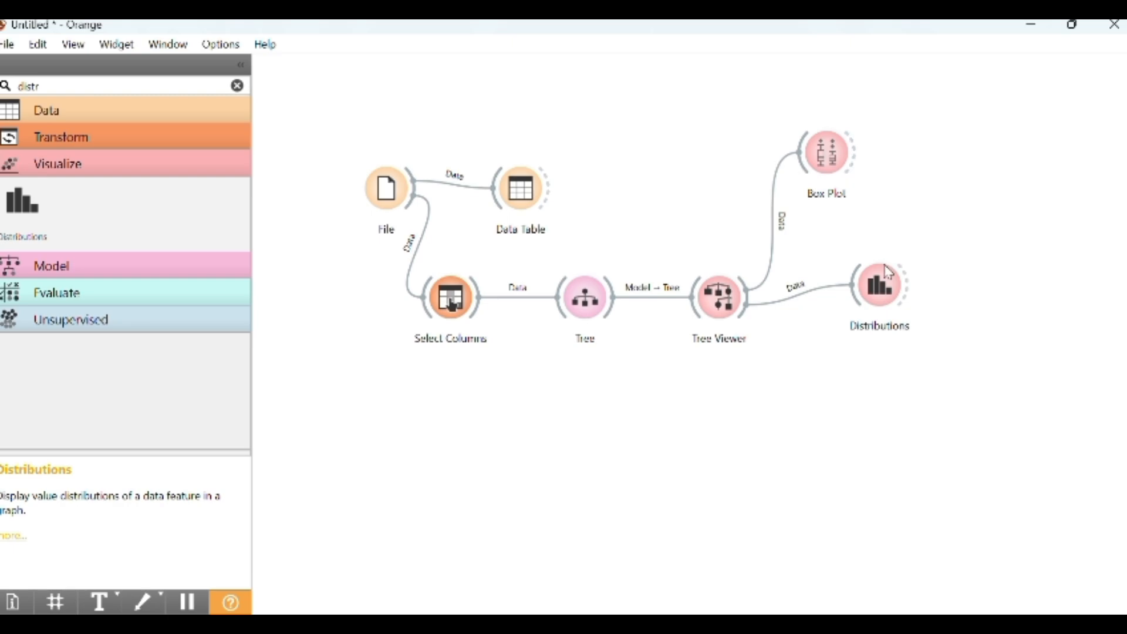
# Search widgets for "test", place a Test and Score widget below Select Columns, and feed it Select Columns' data
pyautogui.moveTo(886, 299)
pyautogui.click(88, 84)
pyautogui.press('BackSpace')
pyautogui.press('BackSpace')
pyautogui.press('BackSpace')
pyautogui.press('BackSpace')
pyautogui.press('BackSpace')
pyautogui.write('test')
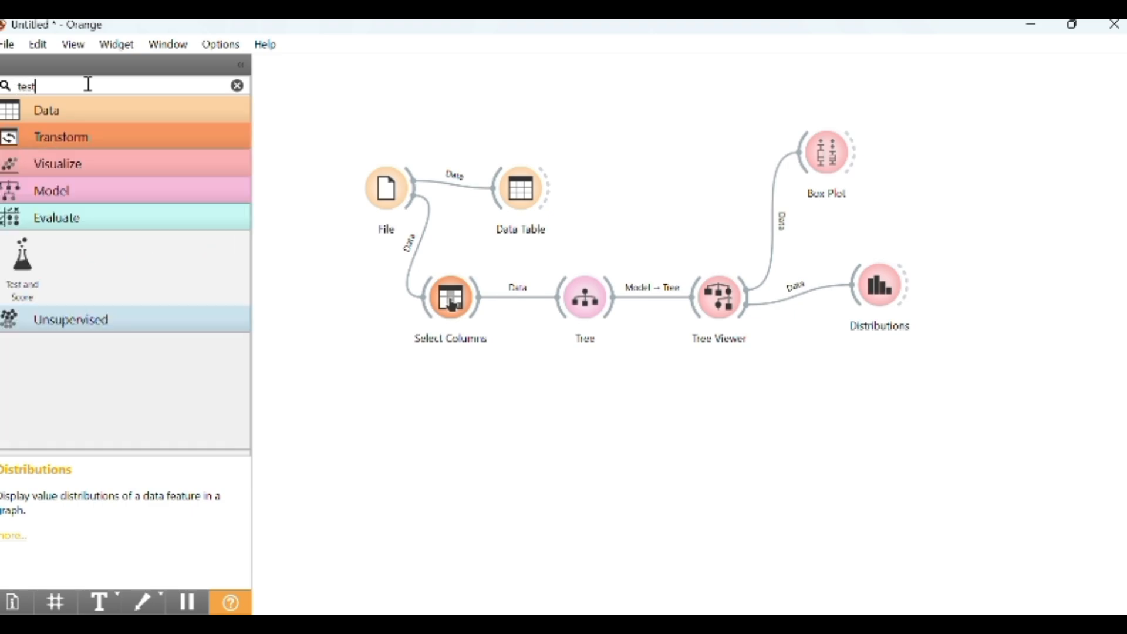
pyautogui.click(14, 267)
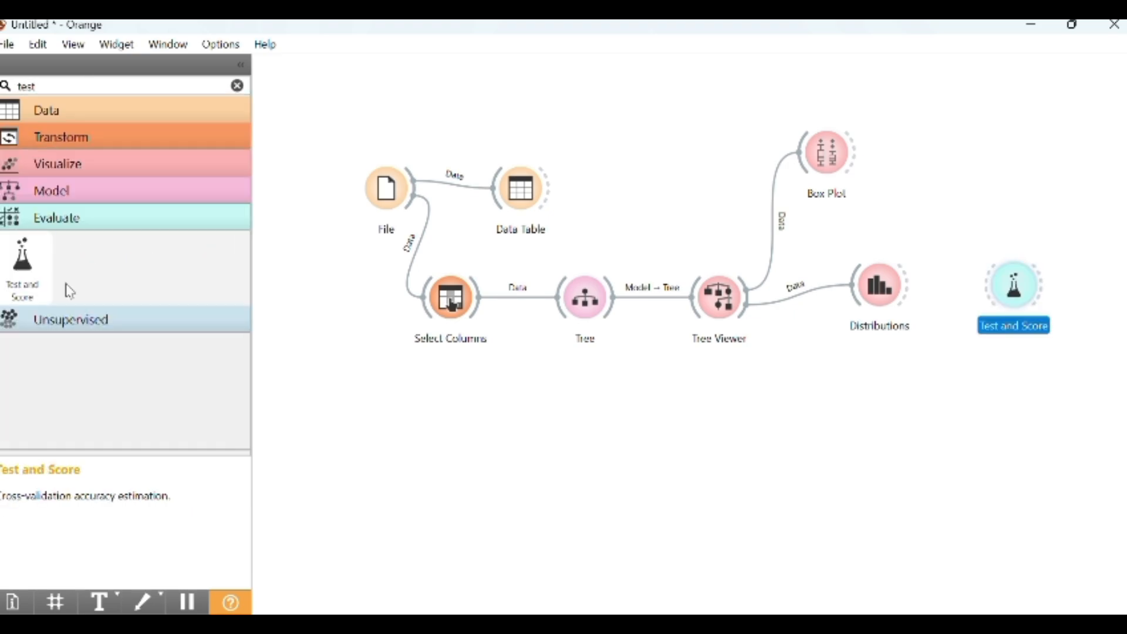
pyautogui.moveTo(1040, 286); pyautogui.dragTo(487, 405)
pyautogui.click(1009, 286)
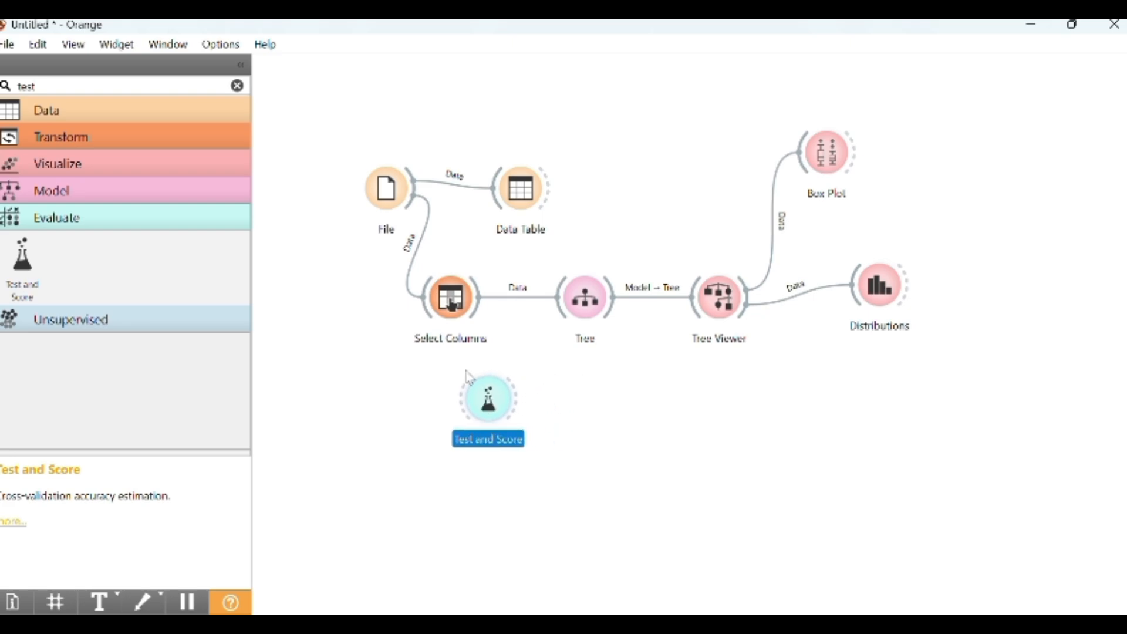
pyautogui.click(533, 471)
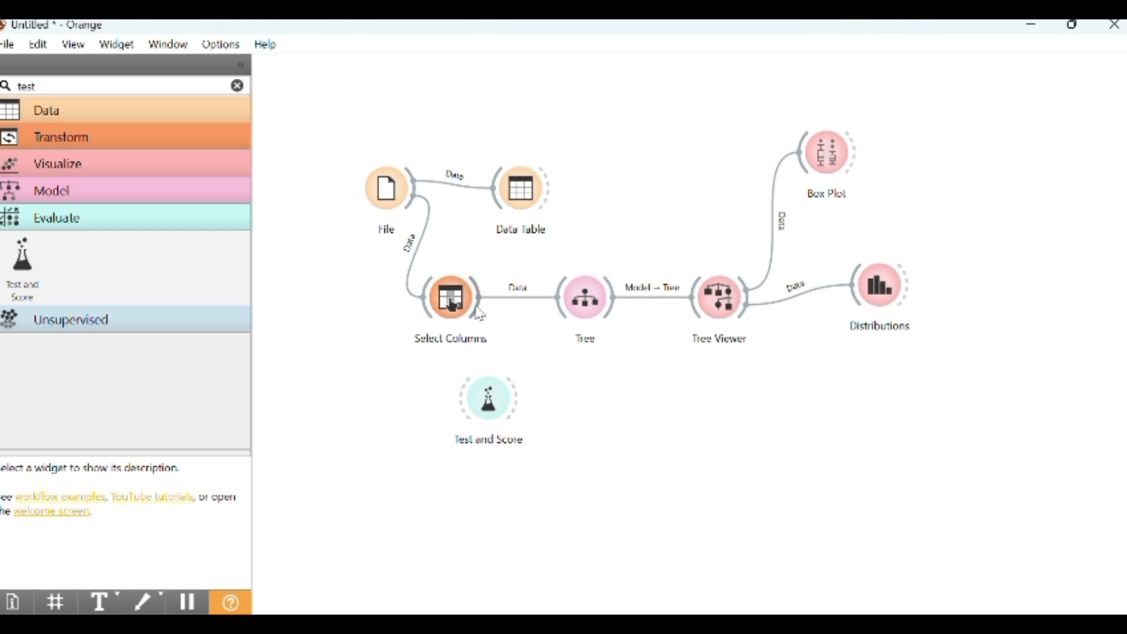
pyautogui.moveTo(476, 306); pyautogui.dragTo(464, 399)
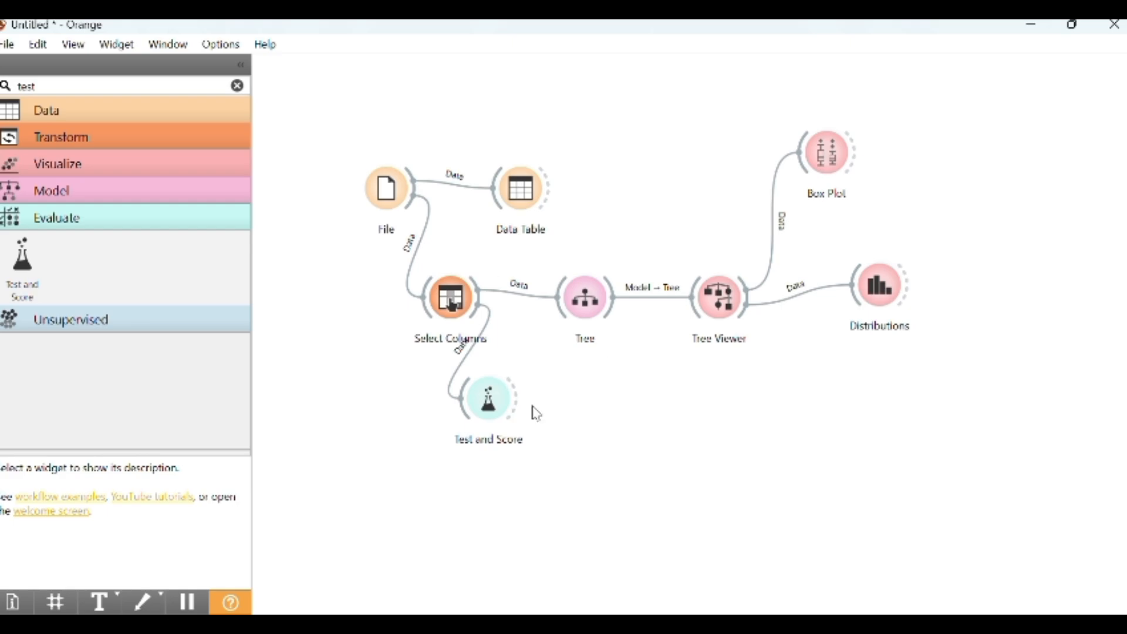
# Search widgets for "naive" and place a Naive Bayes widget below Test and Score
pyautogui.click(80, 85)
pyautogui.press('BackSpace')
pyautogui.press('BackSpace')
pyautogui.press('BackSpace')
pyautogui.press('BackSpace')
pyautogui.write('n')
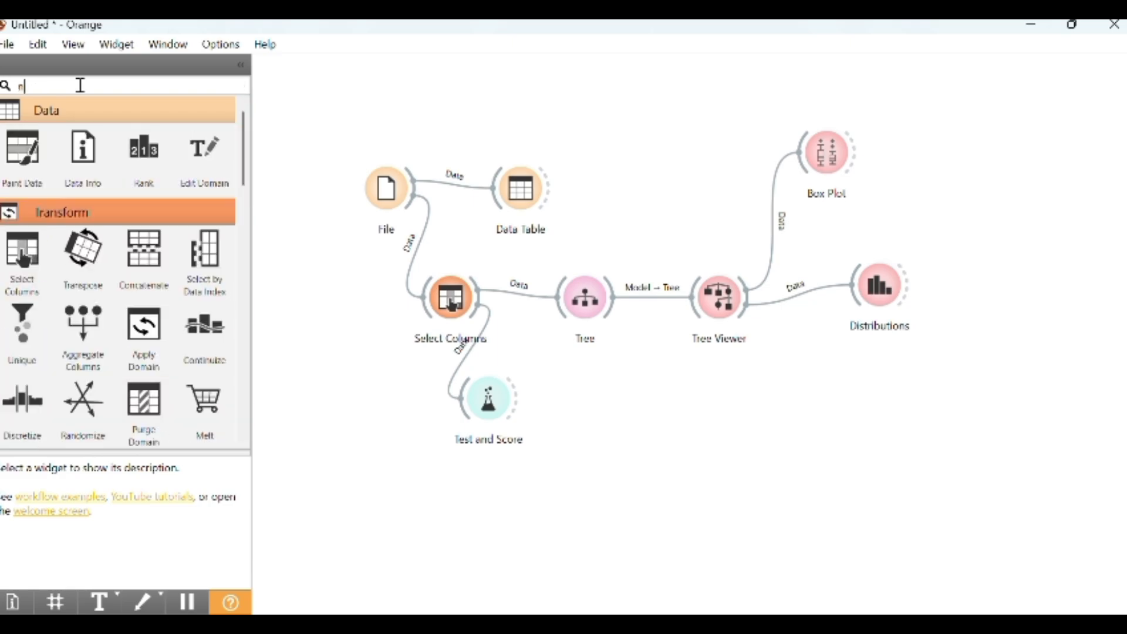
pyautogui.write('aive')
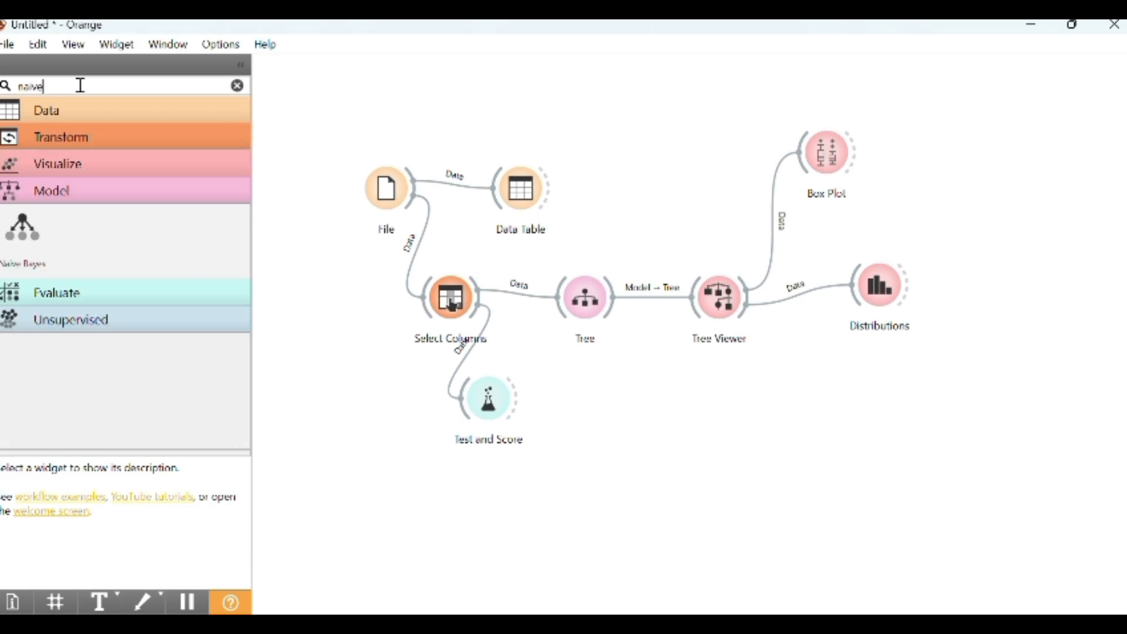
pyautogui.moveTo(23, 227); pyautogui.dragTo(512, 522)
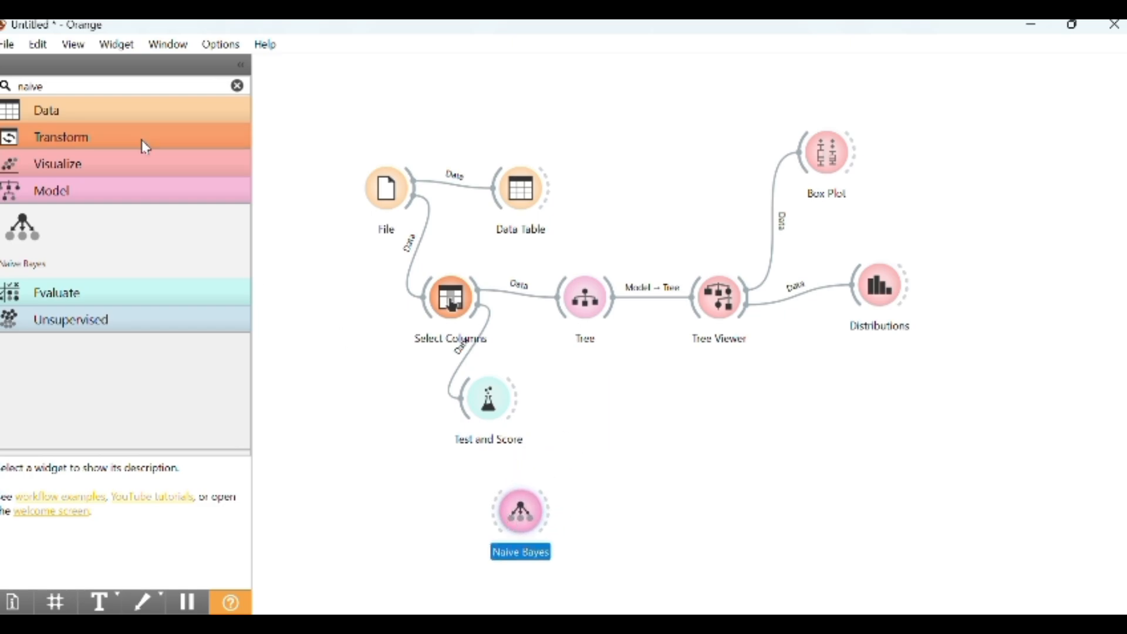
# Search widgets for "con" and place a Confusion Matrix widget below Tree Viewer
pyautogui.click(87, 83)
pyautogui.press('BackSpace')
pyautogui.press('BackSpace')
pyautogui.press('BackSpace')
pyautogui.press('BackSpace')
pyautogui.press('BackSpace')
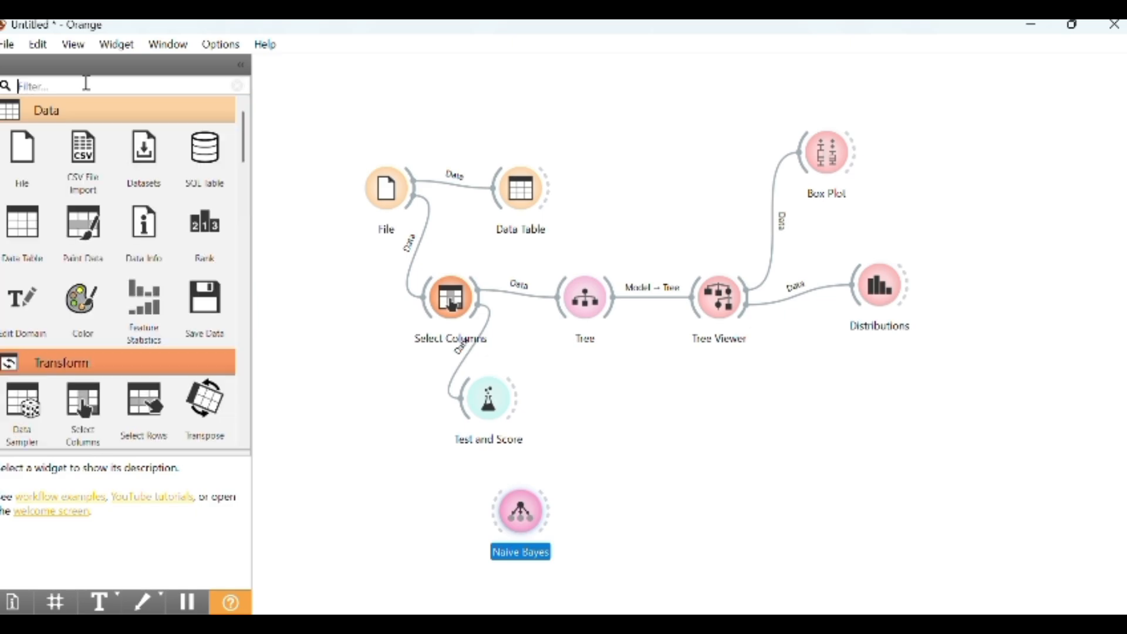
pyautogui.write('conv')
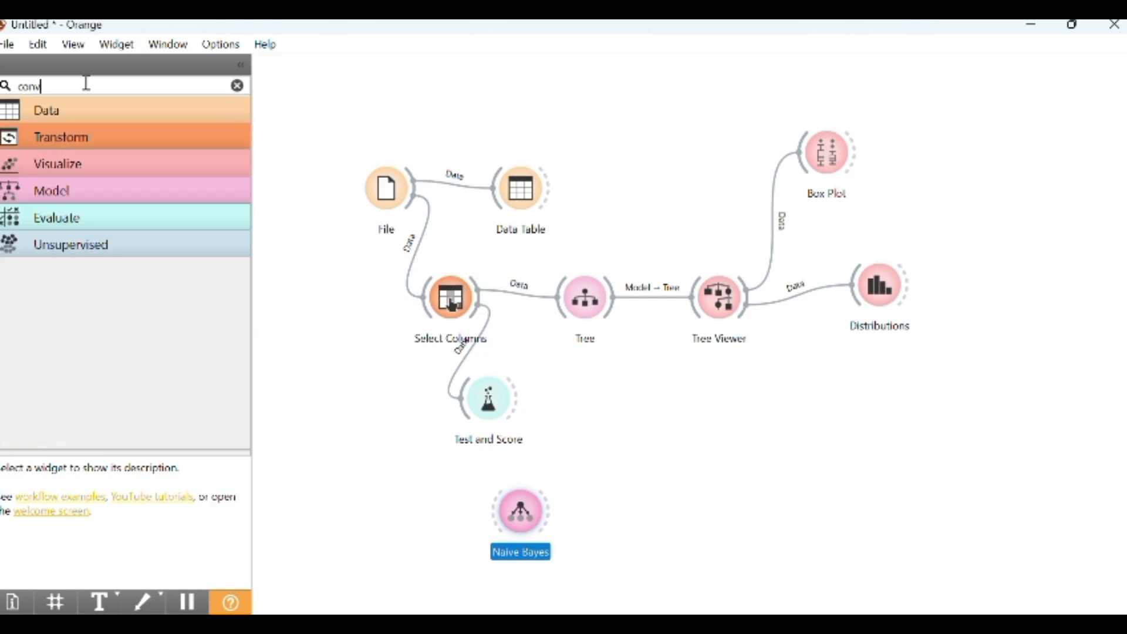
pyautogui.press('BackSpace')
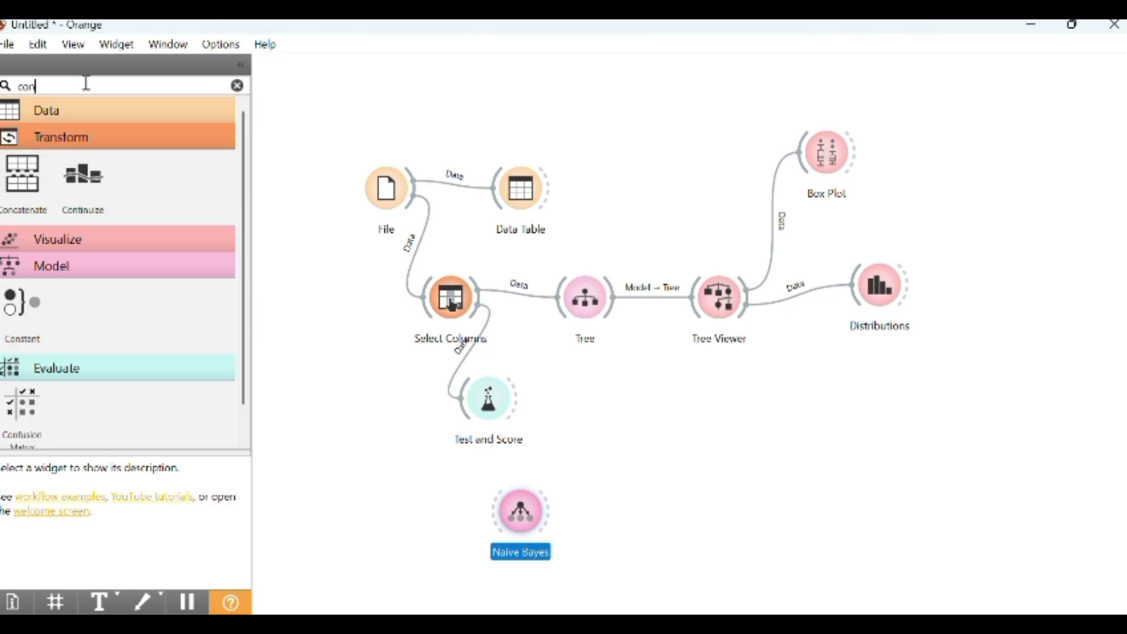
pyautogui.click(21, 412)
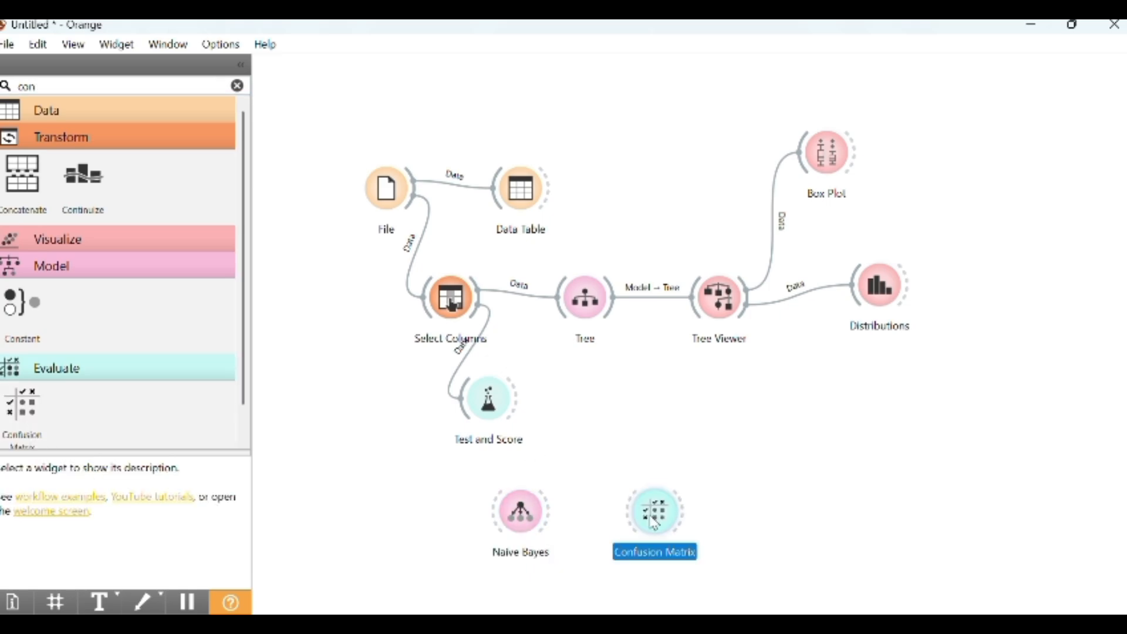
pyautogui.moveTo(653, 520); pyautogui.dragTo(690, 406)
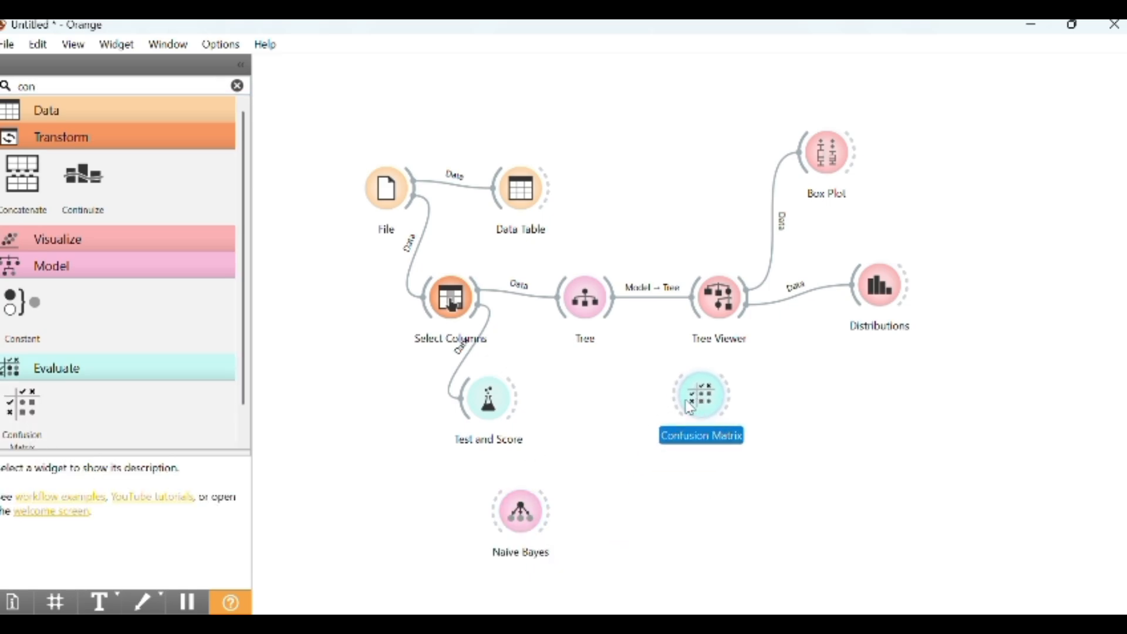
# Search widgets for "pred" and place a Predictions widget below the Confusion Matrix
pyautogui.click(83, 82)
pyautogui.press('BackSpace')
pyautogui.press('BackSpace')
pyautogui.press('BackSpace')
pyautogui.write('pred')
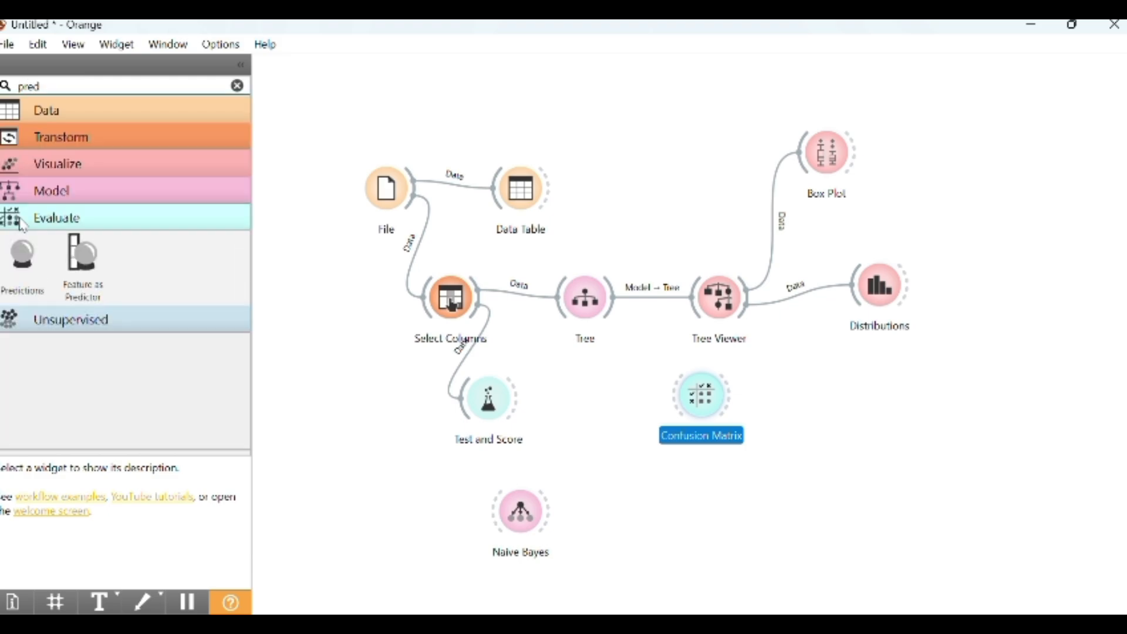
pyautogui.click(22, 258)
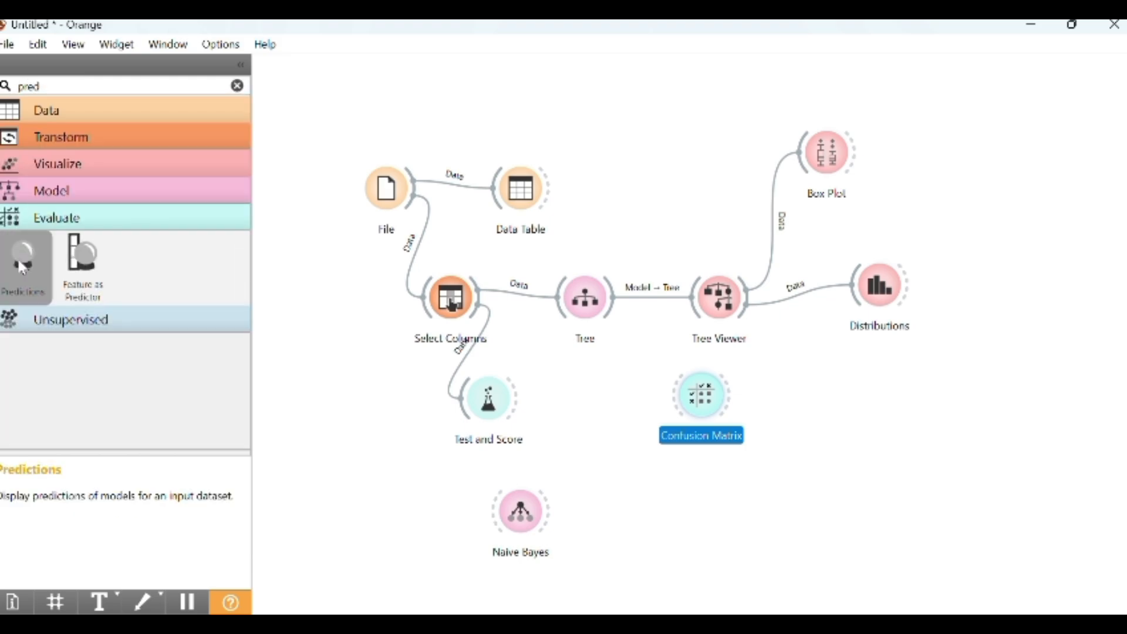
pyautogui.moveTo(838, 394); pyautogui.dragTo(657, 499)
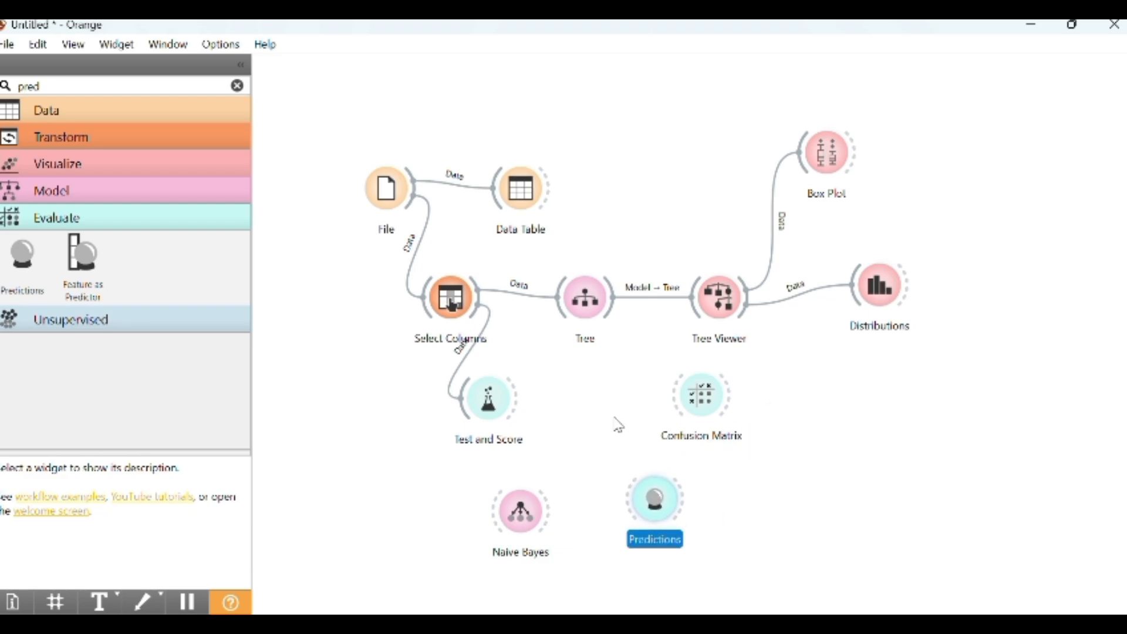
# Check Test and Score, then connect Naive Bayes to Test and Score as its learner
pyautogui.doubleClick(489, 404)
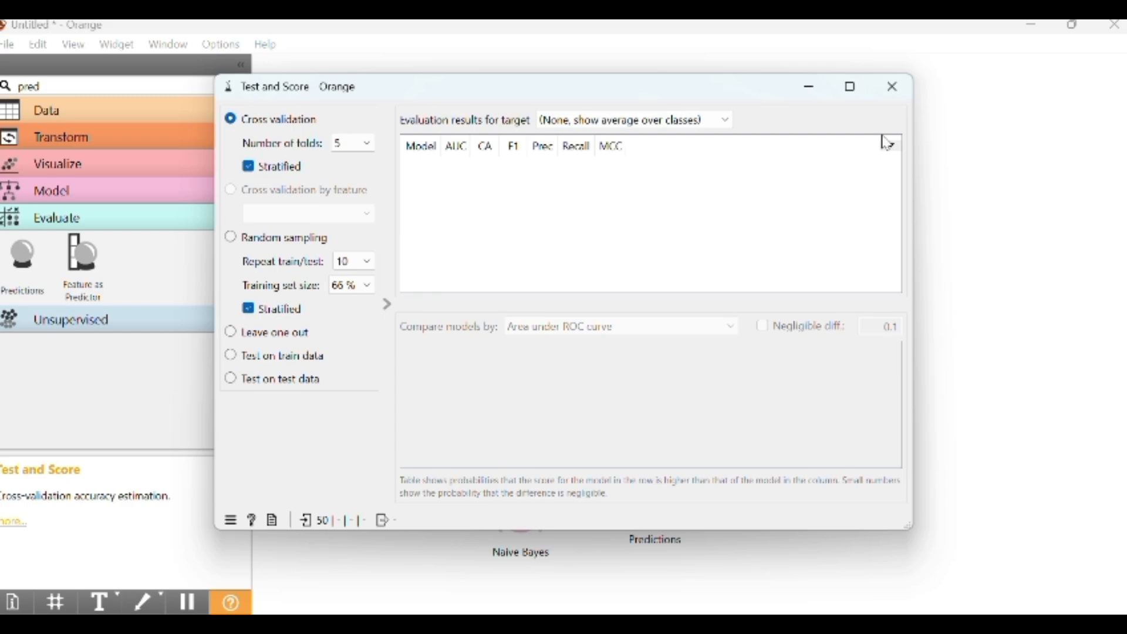
pyautogui.click(892, 87)
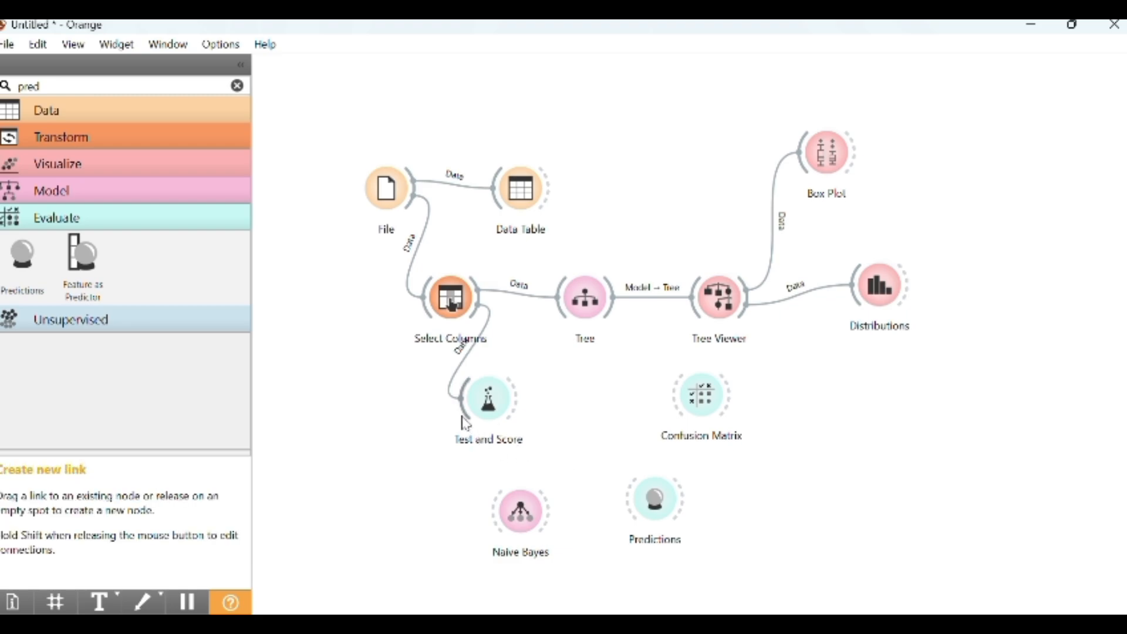
pyautogui.moveTo(464, 422); pyautogui.dragTo(558, 503)
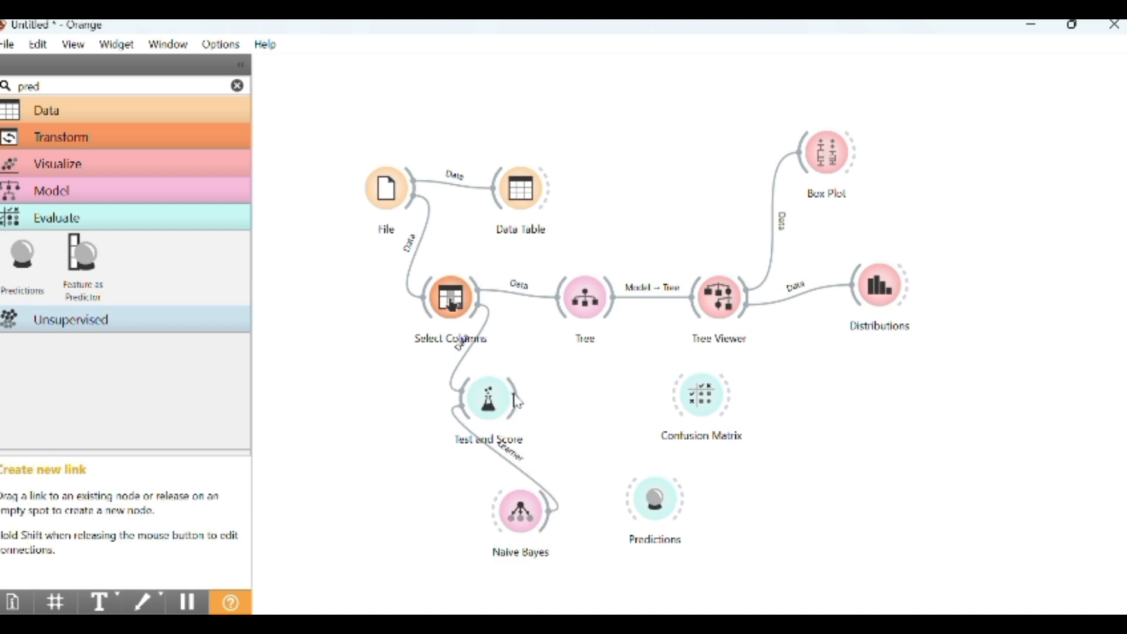
# Link Test and Score's evaluation results to Confusion Matrix and its predictions to the Predictions widget
pyautogui.moveTo(517, 401); pyautogui.dragTo(673, 400)
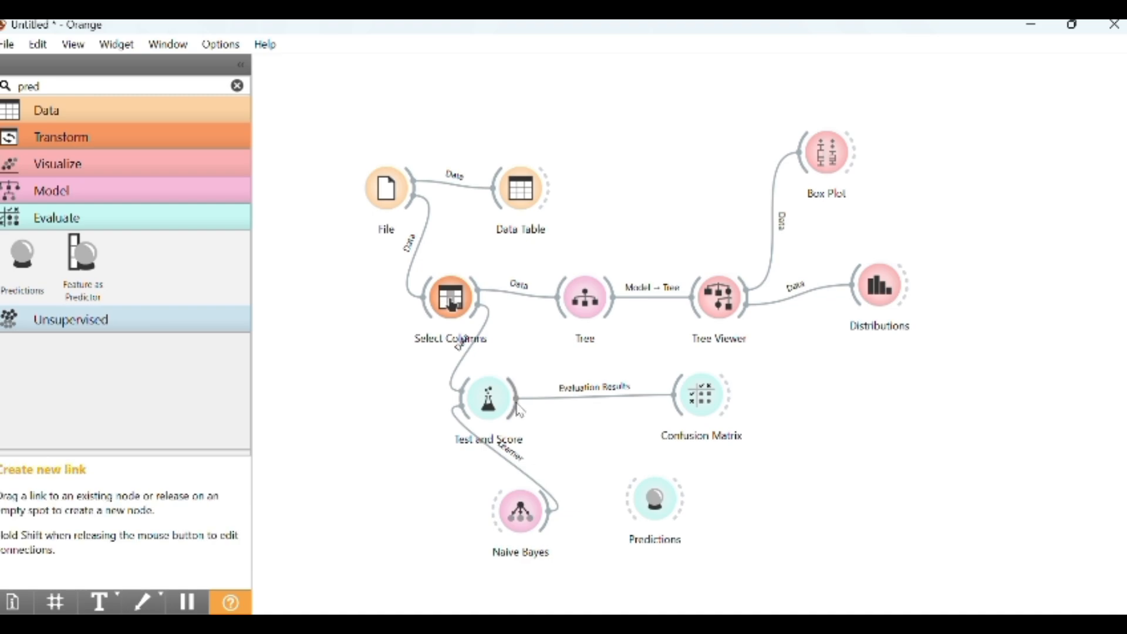
pyautogui.moveTo(521, 411); pyautogui.dragTo(620, 499)
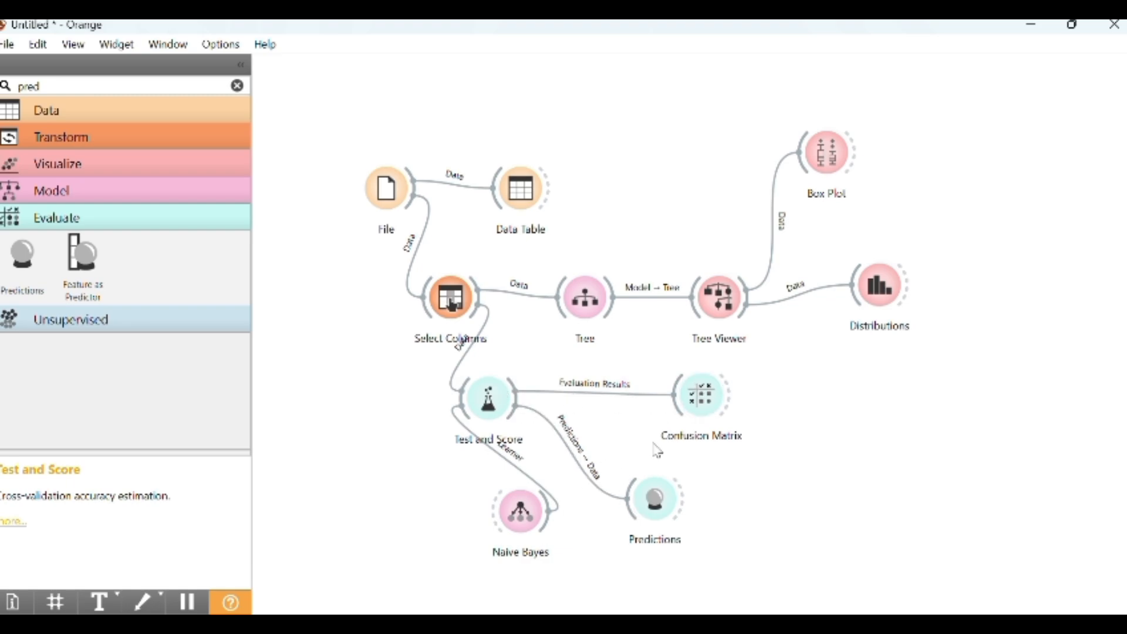
# Open Test and Score and Confusion Matrix to review the Naive Bayes evaluation results
pyautogui.doubleClick(489, 405)
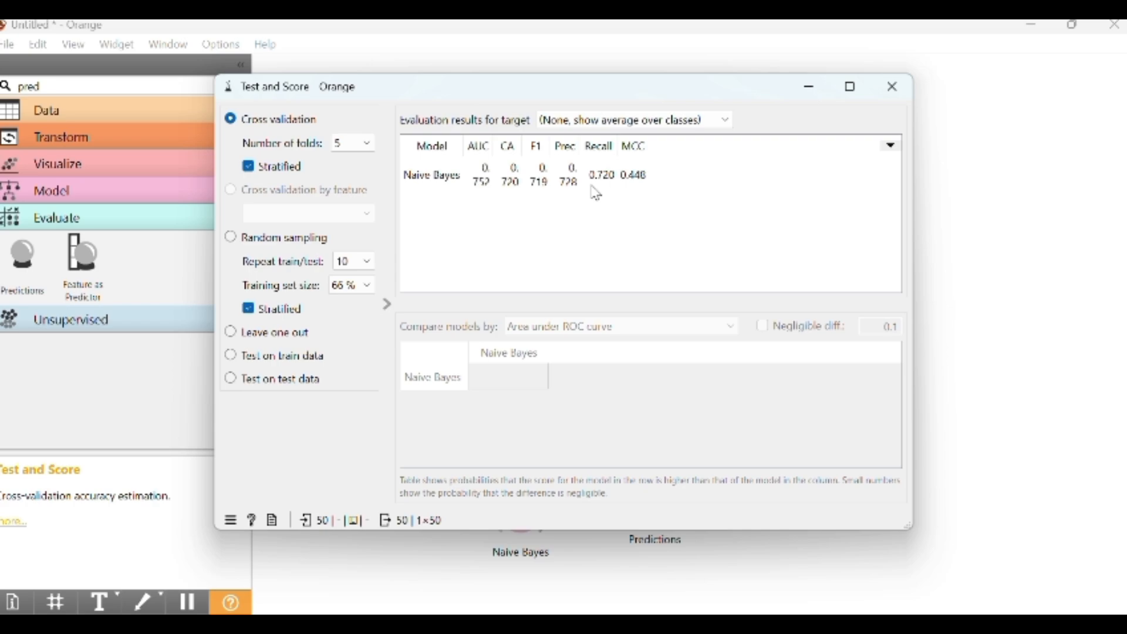
pyautogui.click(892, 87)
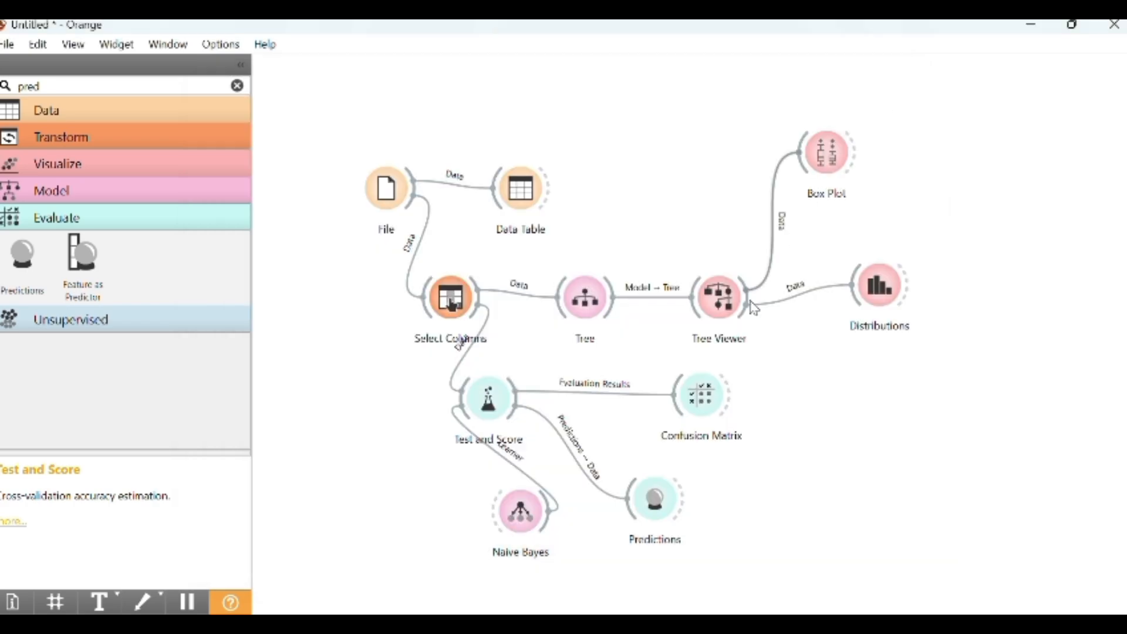
pyautogui.doubleClick(702, 391)
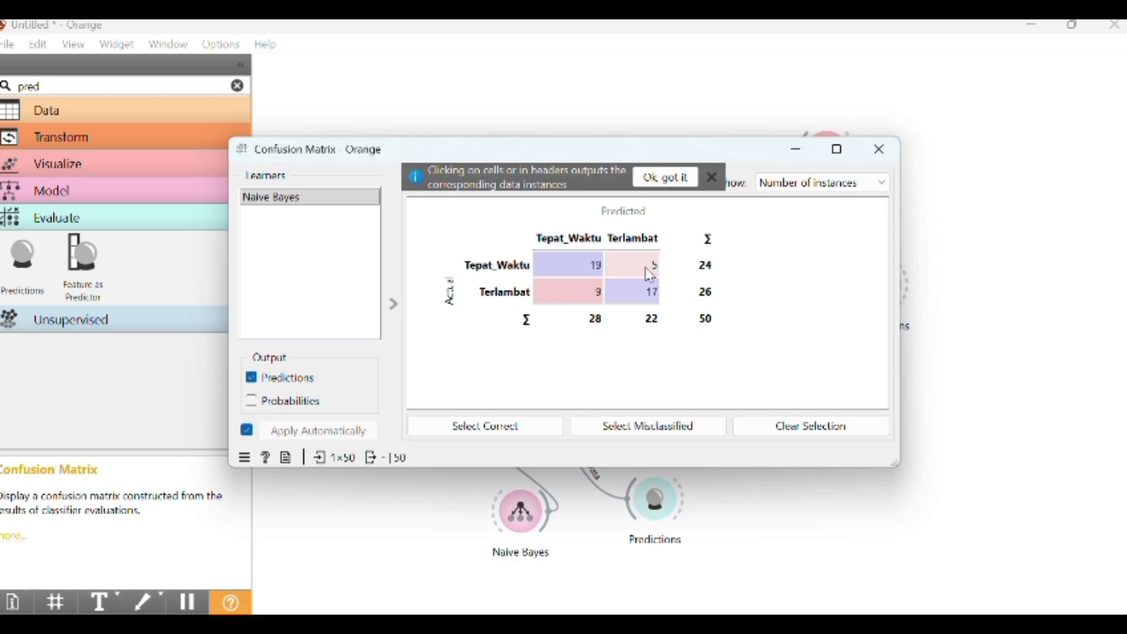
pyautogui.moveTo(650, 275)
pyautogui.moveTo(603, 270)
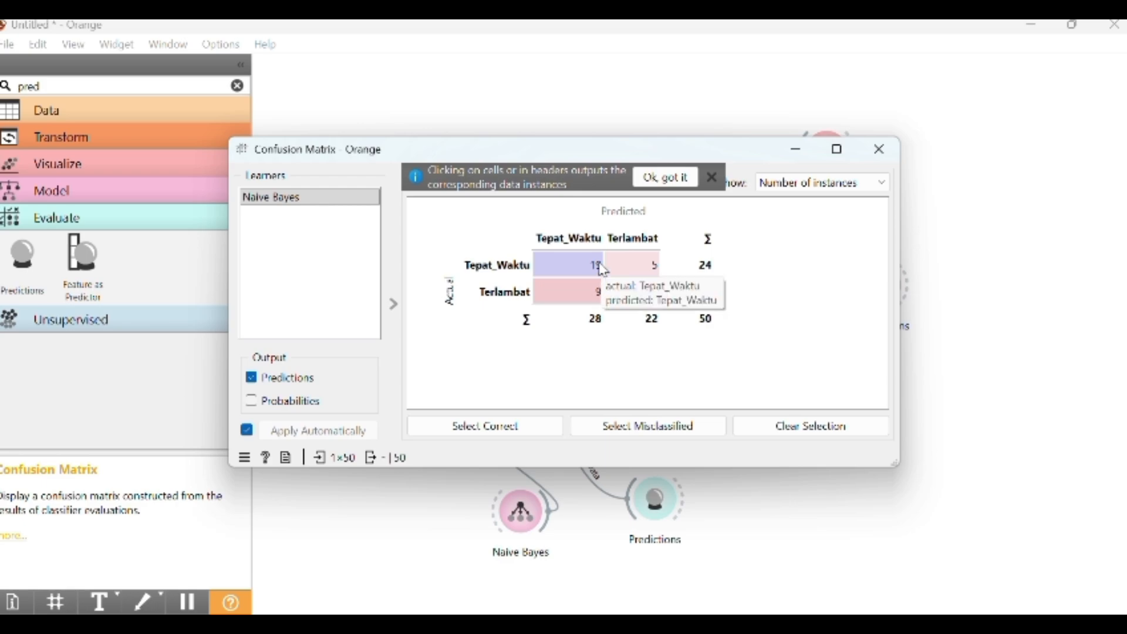
pyautogui.click(879, 149)
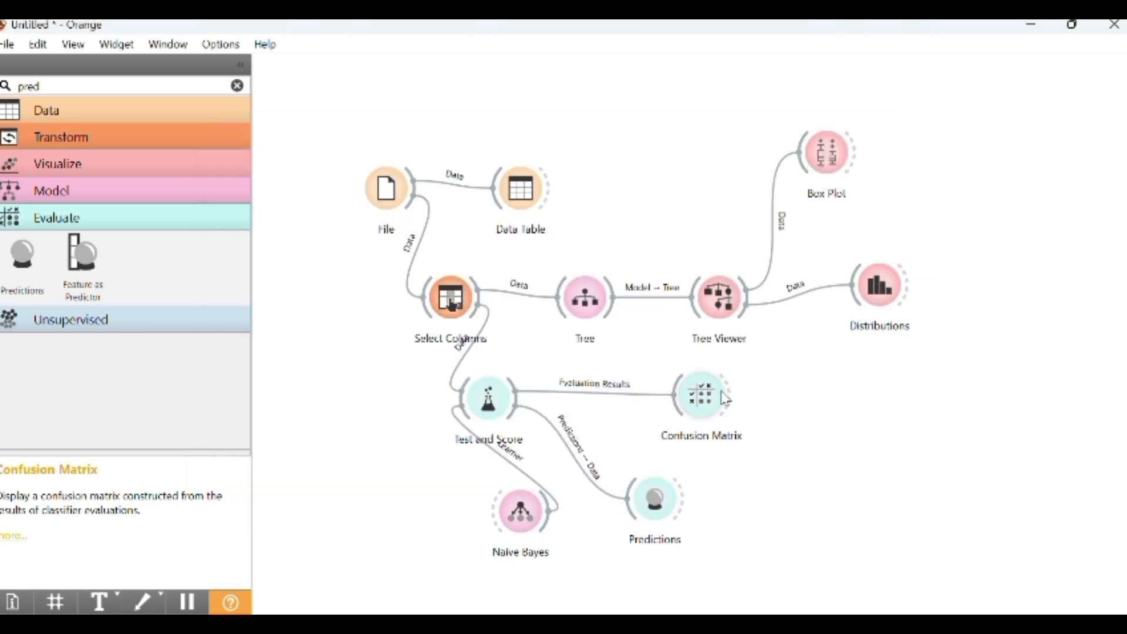
# Open the Predictions widget and scroll through its prediction table columns and rows
pyautogui.doubleClick(655, 502)
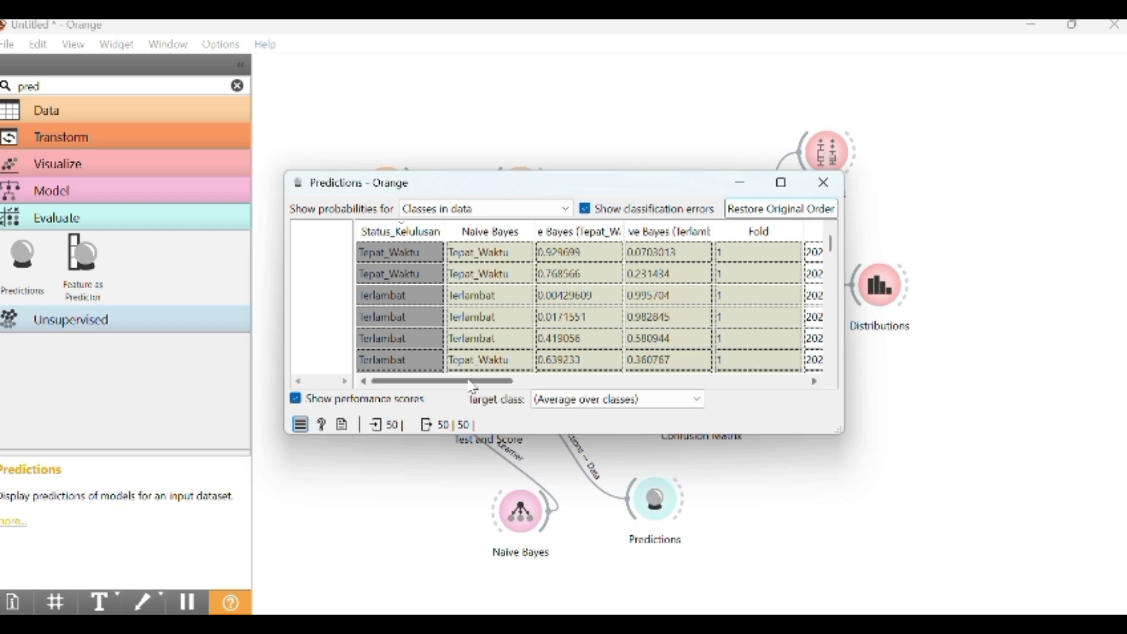
pyautogui.moveTo(472, 387); pyautogui.dragTo(745, 383)
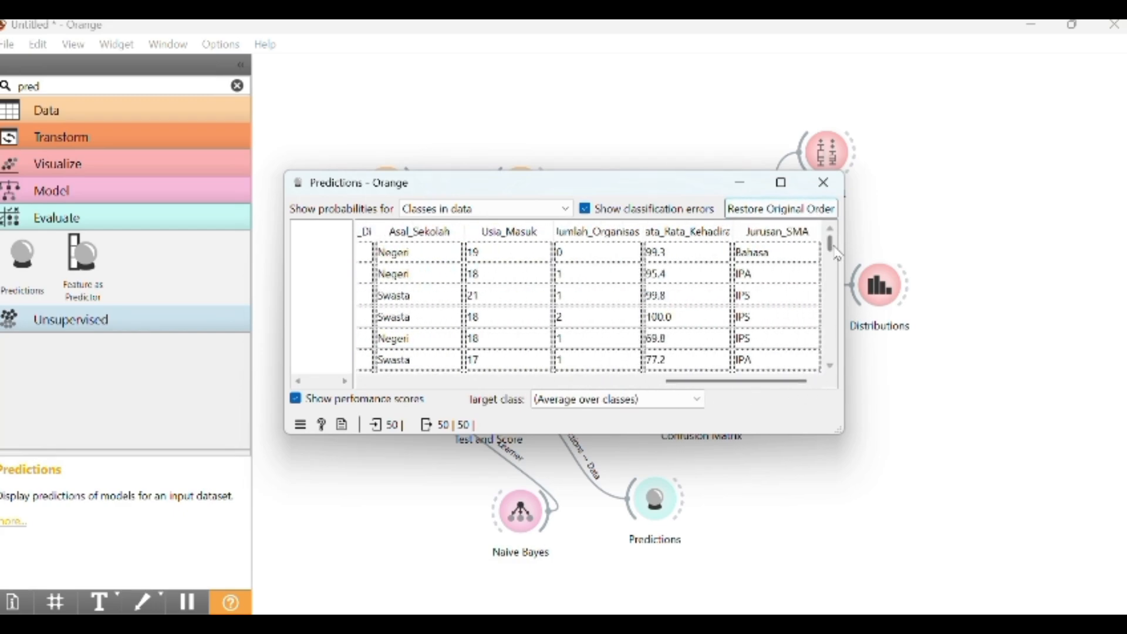
pyautogui.moveTo(830, 243); pyautogui.dragTo(835, 353)
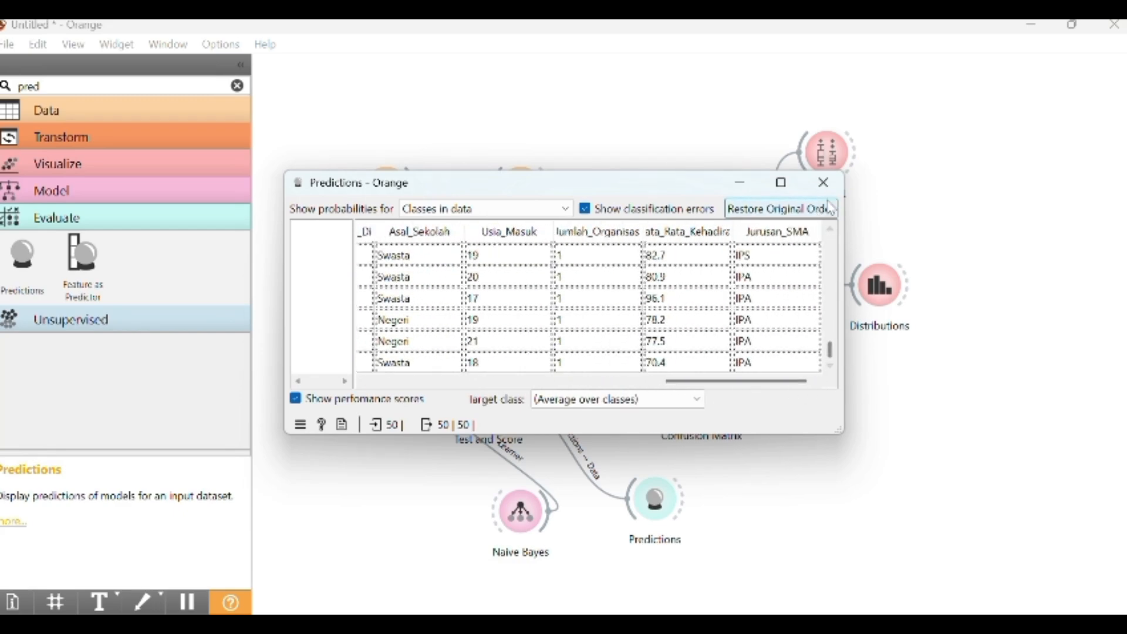
pyautogui.click(824, 182)
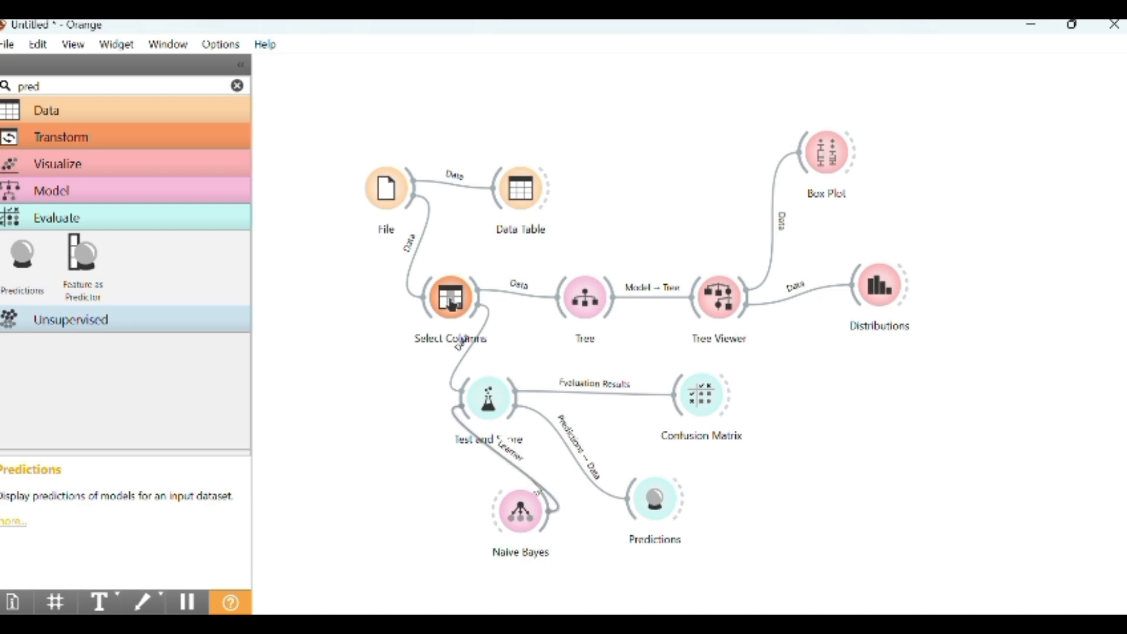
# Reopen Naive Bayes, Test and Score and Confusion Matrix to review their settings and results
pyautogui.doubleClick(519, 521)
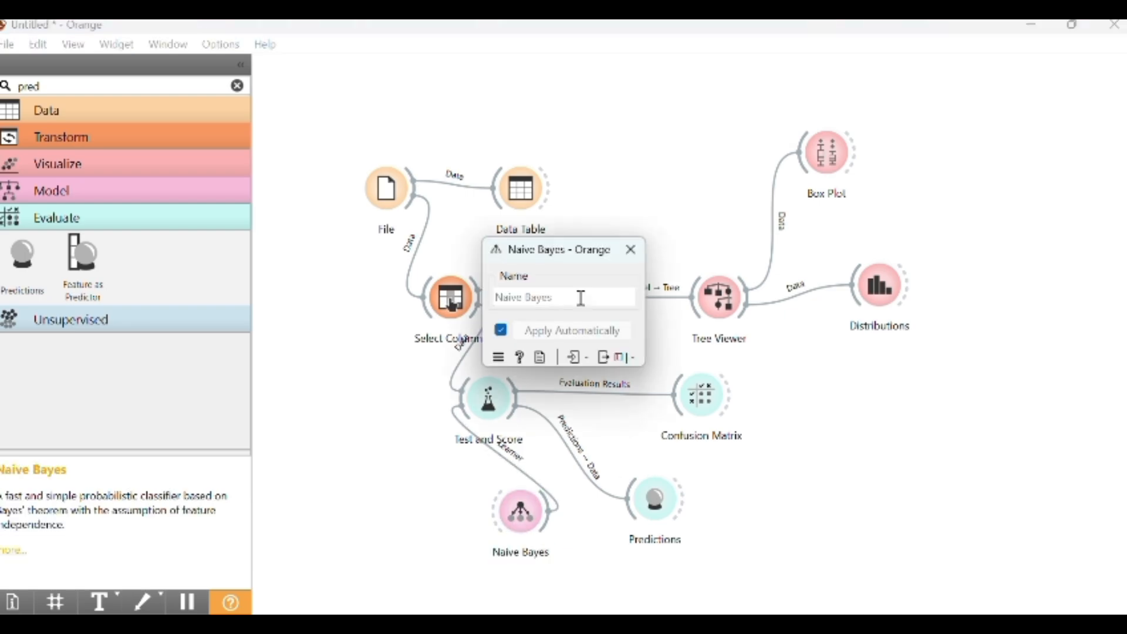
pyautogui.click(627, 251)
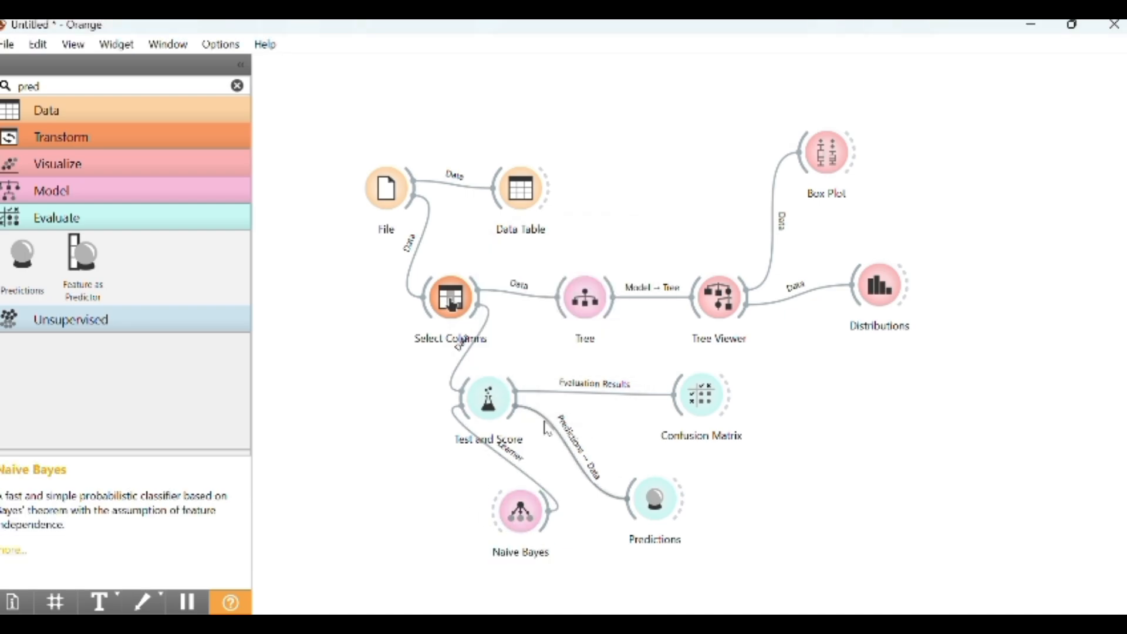
pyautogui.doubleClick(489, 399)
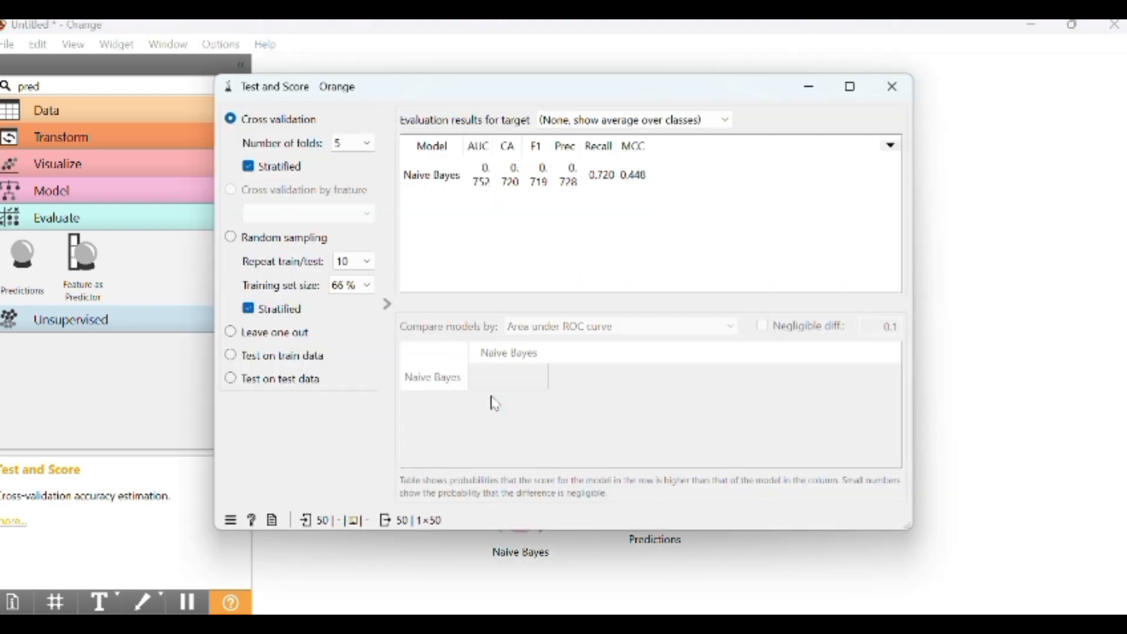
pyautogui.click(892, 87)
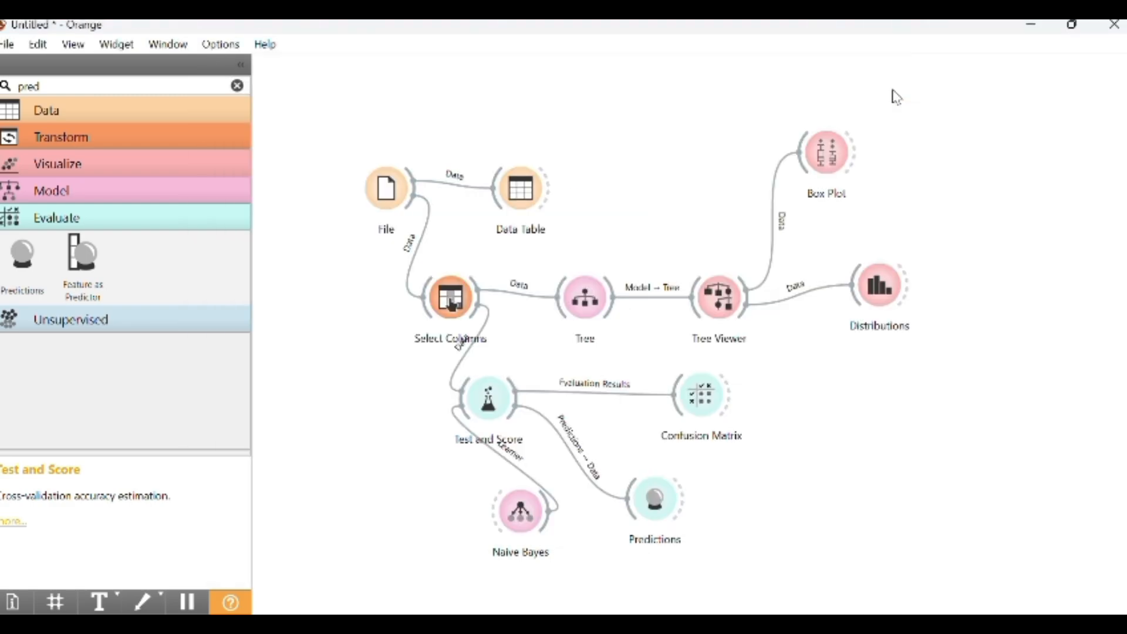
pyautogui.doubleClick(703, 390)
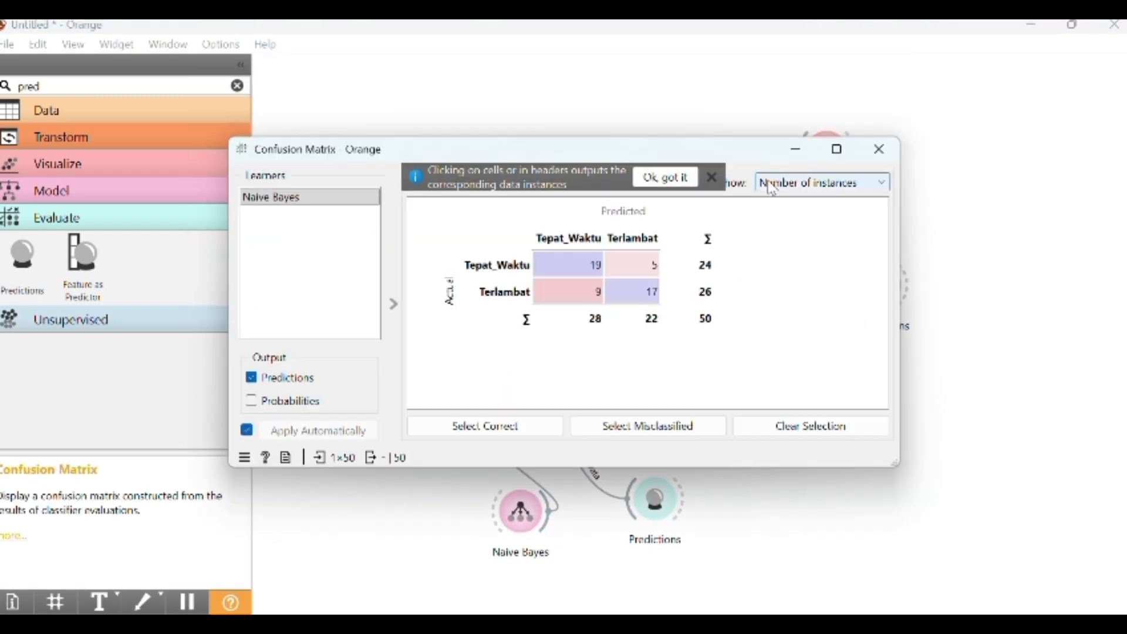
pyautogui.doubleClick(867, 156)
pyautogui.click(755, 172)
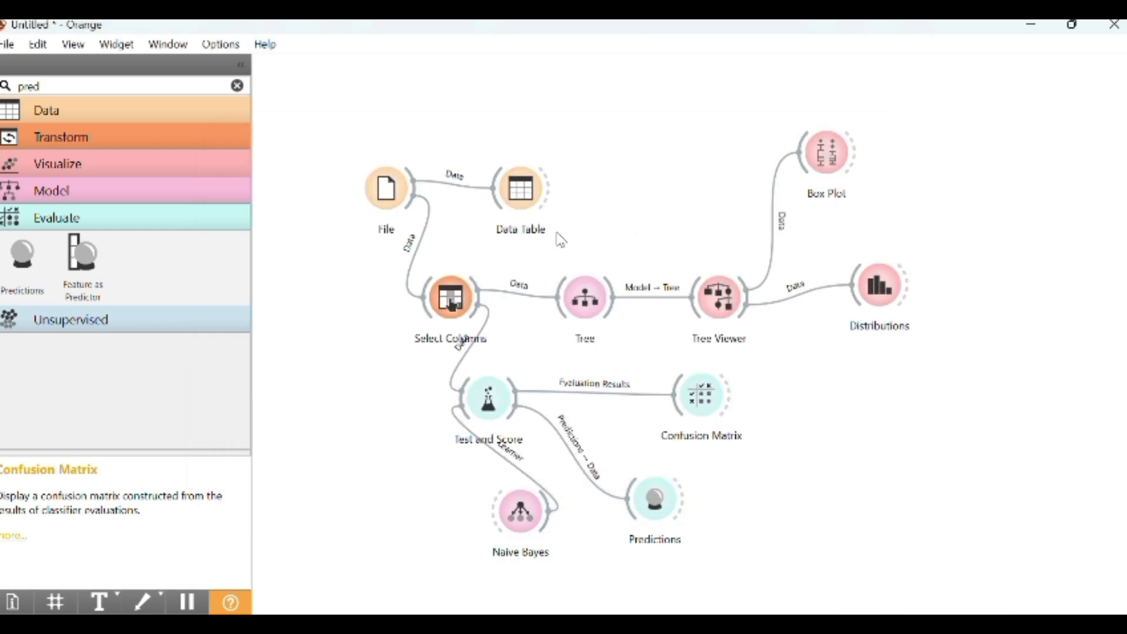